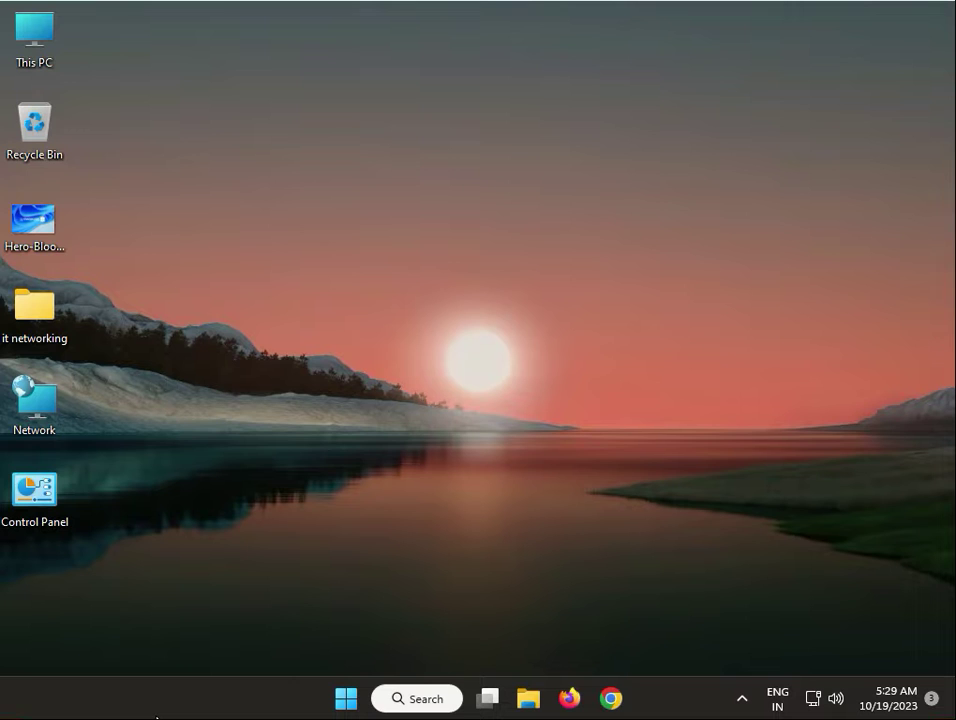
Open an administrator Command Prompt and run netsh int ip reset
{"action": "left_click", "coordinate": [297, 592]}
{"action": "left_click", "coordinate": [341, 695]}
{"action": "type", "text": "cmd"}
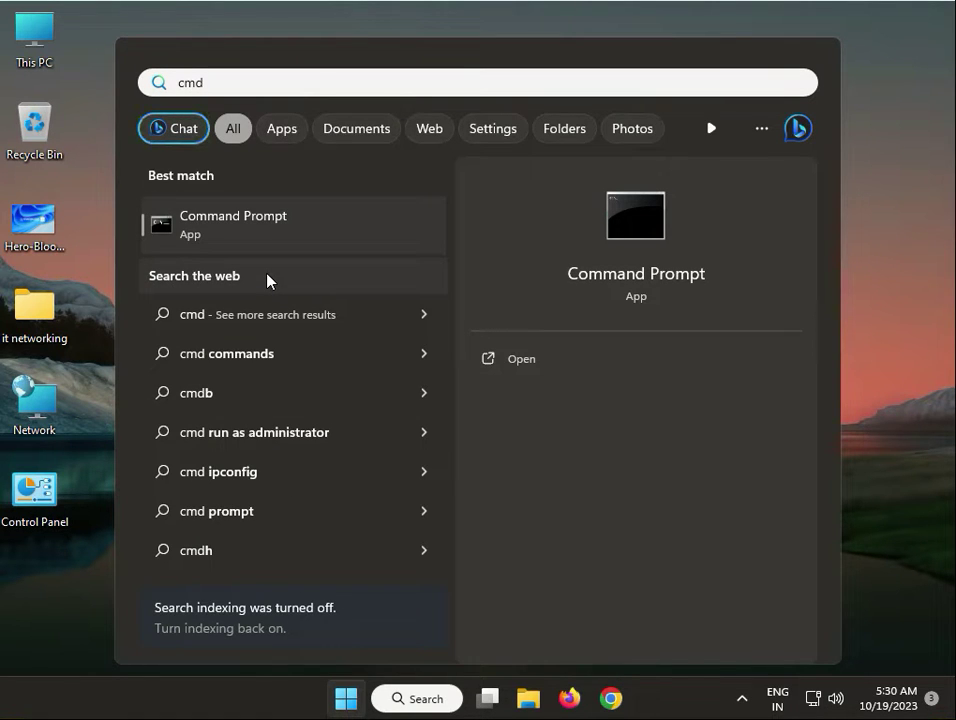
{"action": "right_click", "coordinate": [267, 277]}
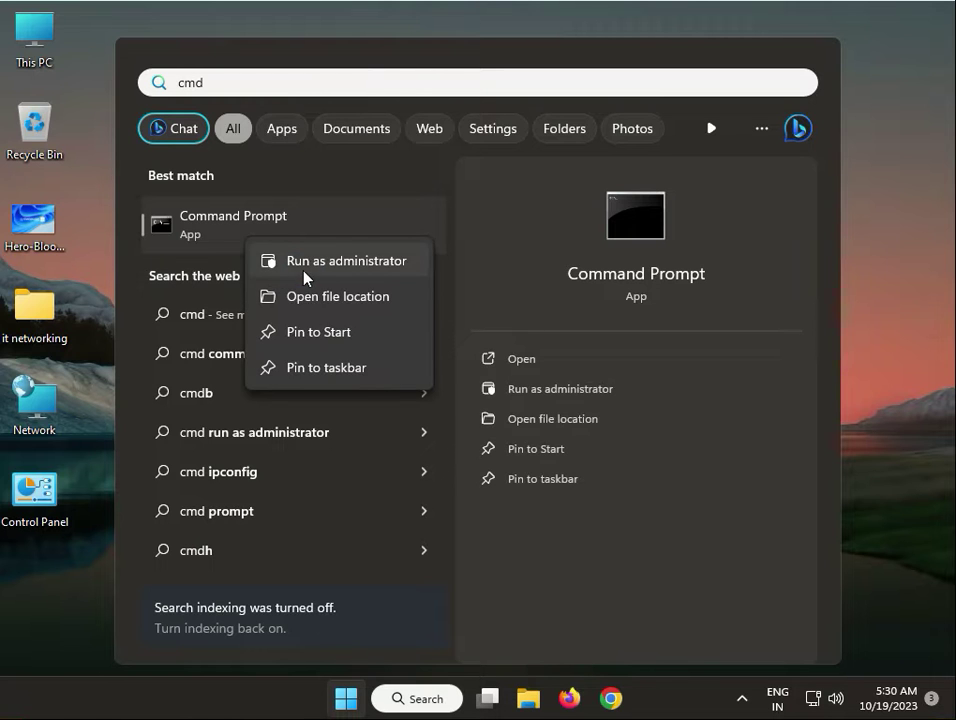
{"action": "left_click", "coordinate": [305, 262]}
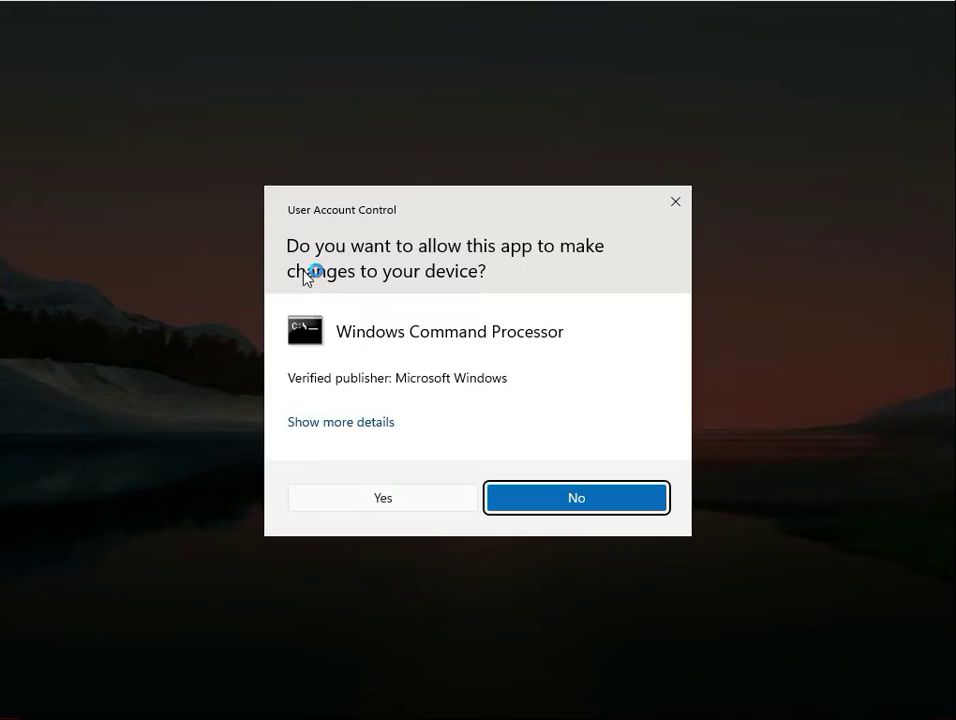
{"action": "left_click", "coordinate": [401, 509]}
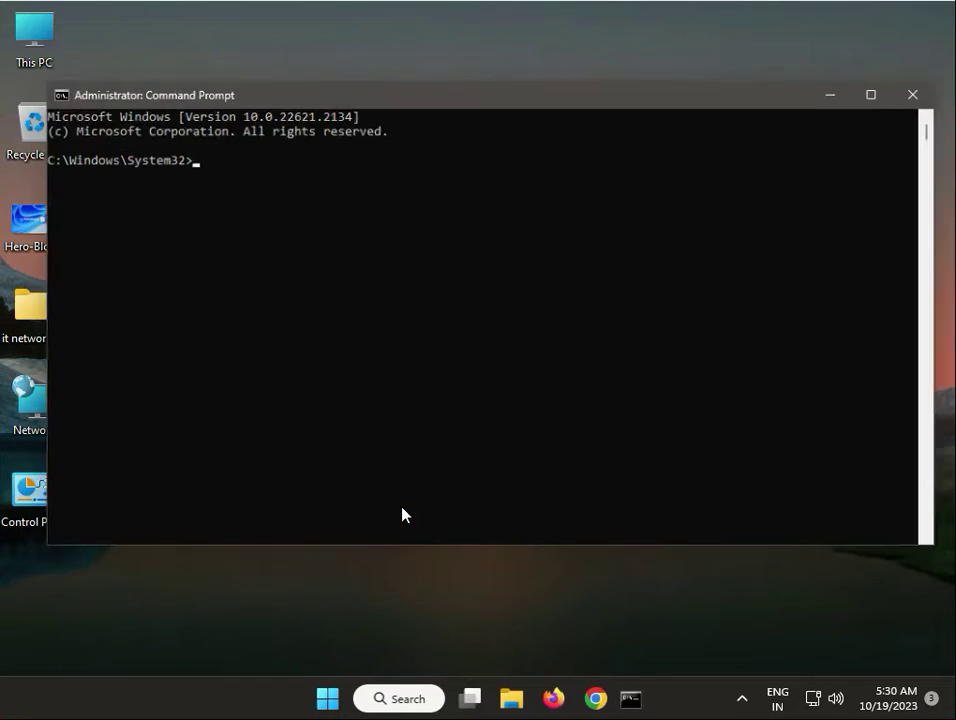
{"action": "type", "text": "net"}
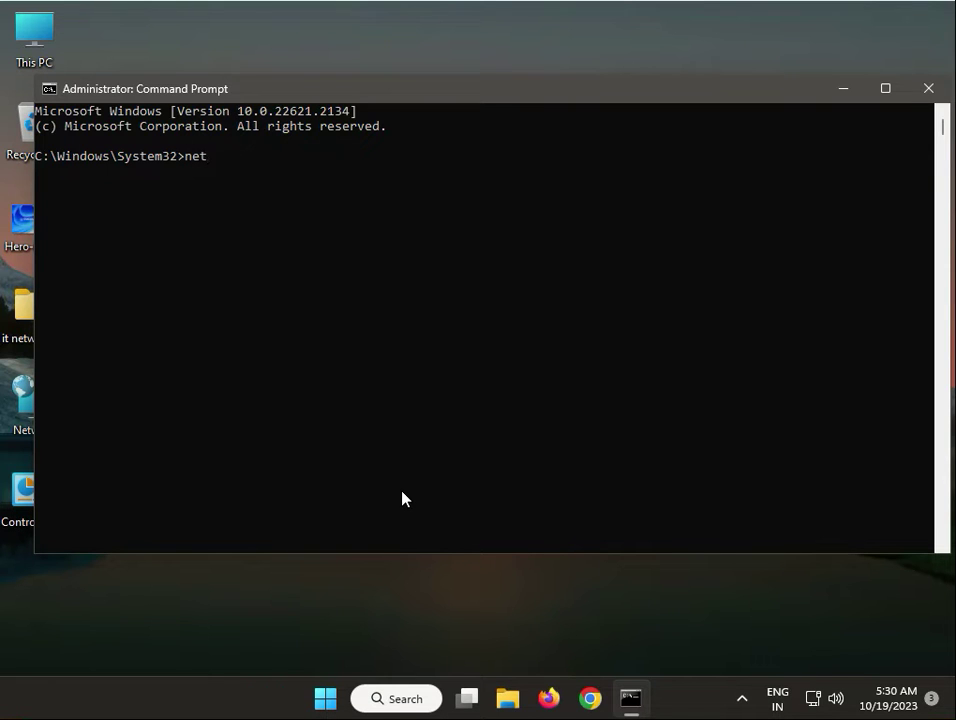
{"action": "type", "text": "sh int ip reset"}
{"action": "key", "text": "Return"}
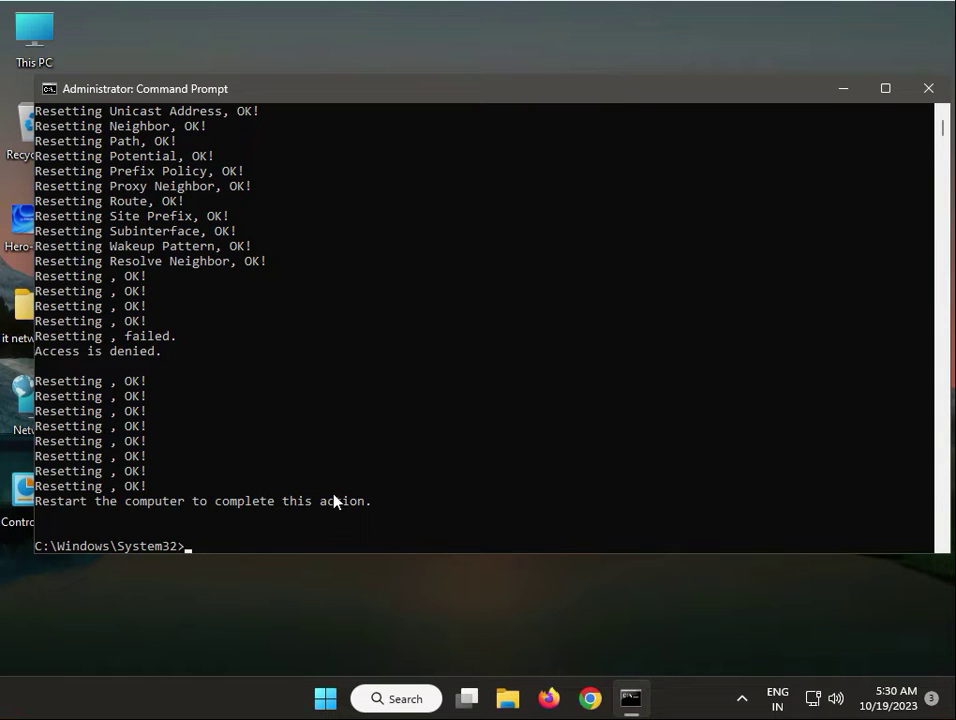
Close Command Prompt, launch Chrome approving Google Update, and dismiss the restore-pages prompt
{"action": "left_click", "coordinate": [927, 89]}
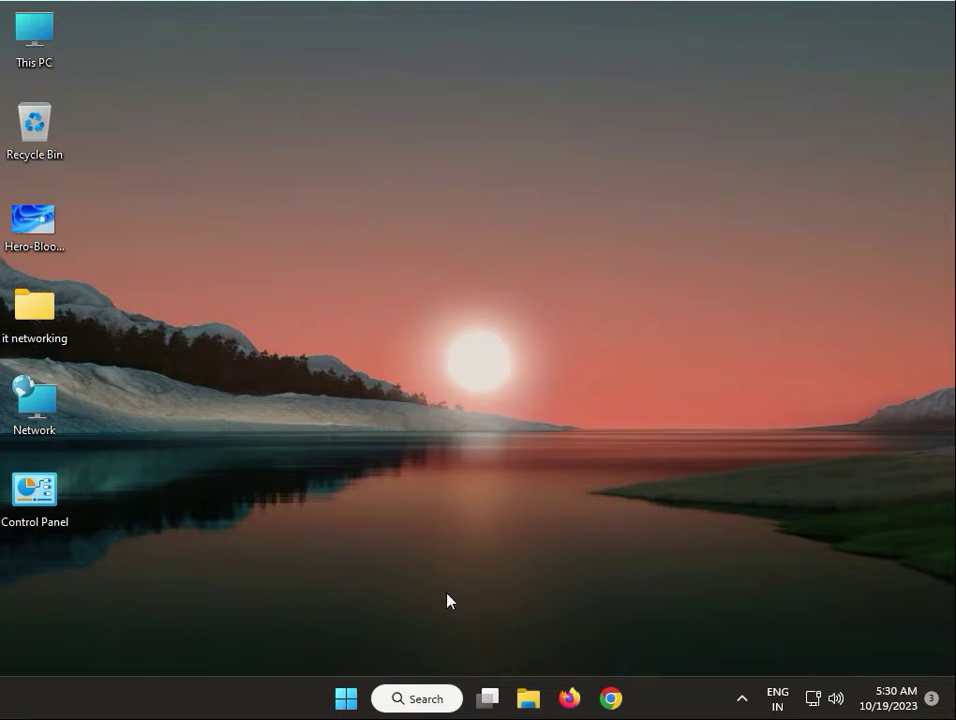
{"action": "left_click", "coordinate": [610, 696]}
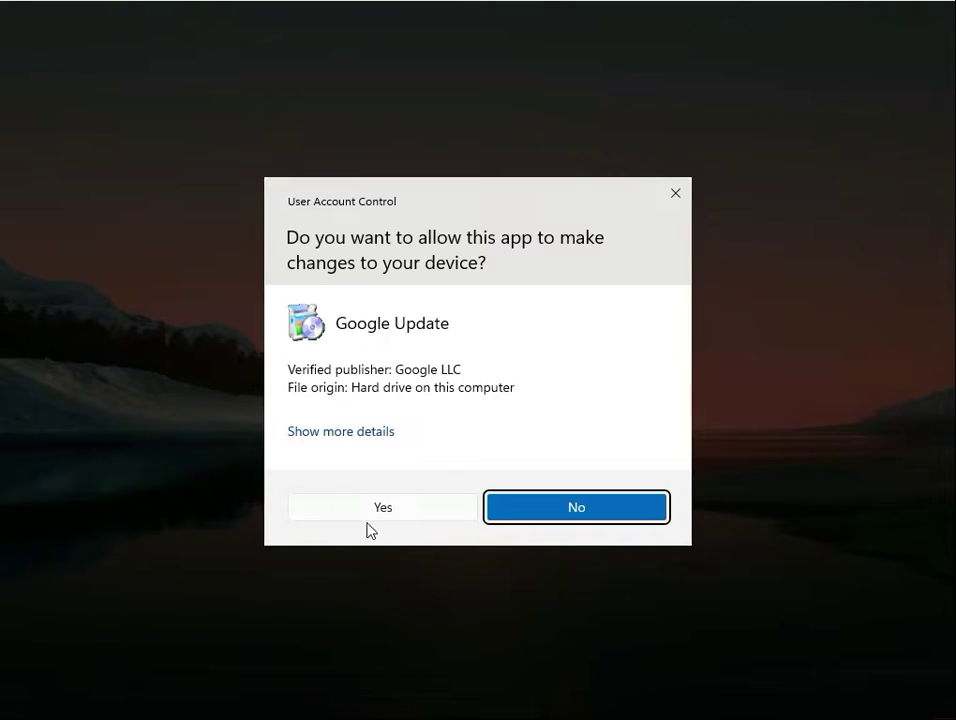
{"action": "left_click", "coordinate": [363, 513]}
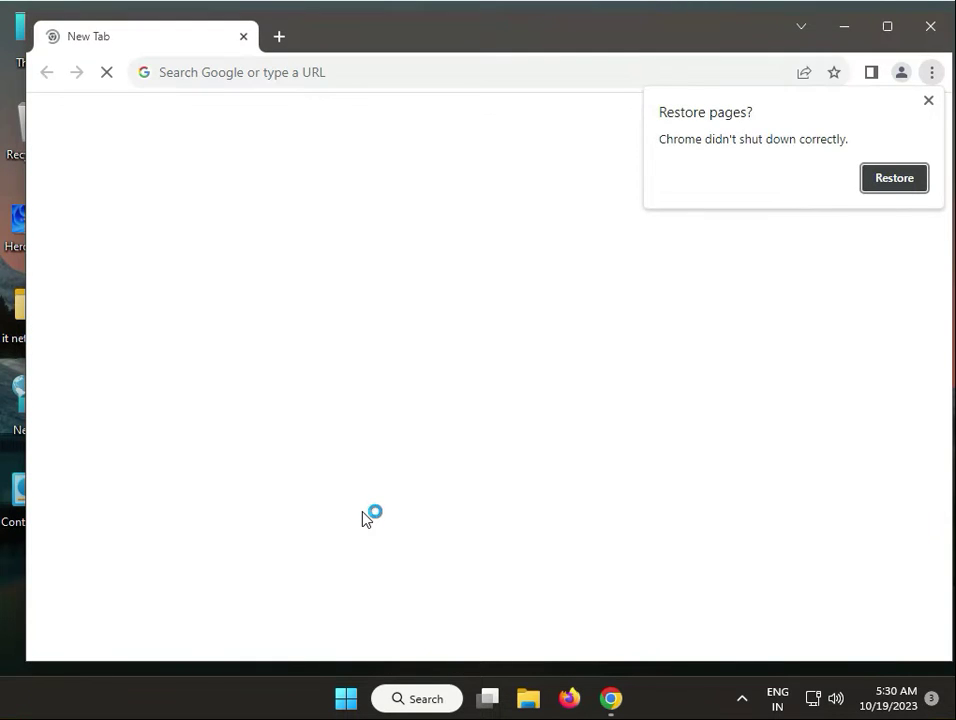
{"action": "left_click", "coordinate": [928, 102]}
Maximize Chrome and go to its History page
{"action": "left_click", "coordinate": [888, 28]}
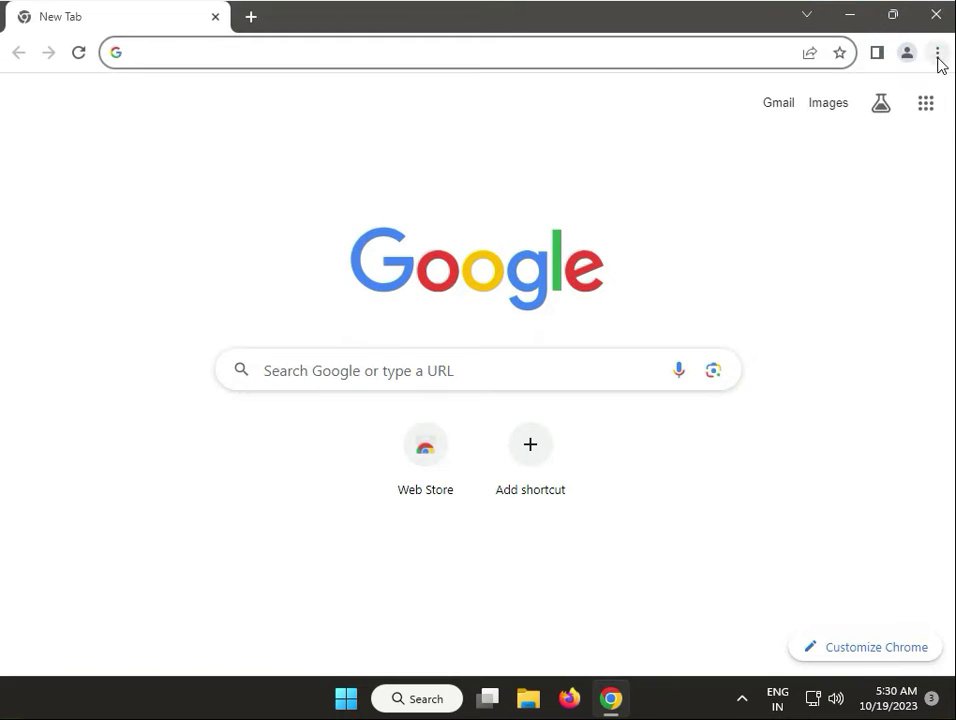
{"action": "left_click", "coordinate": [937, 55]}
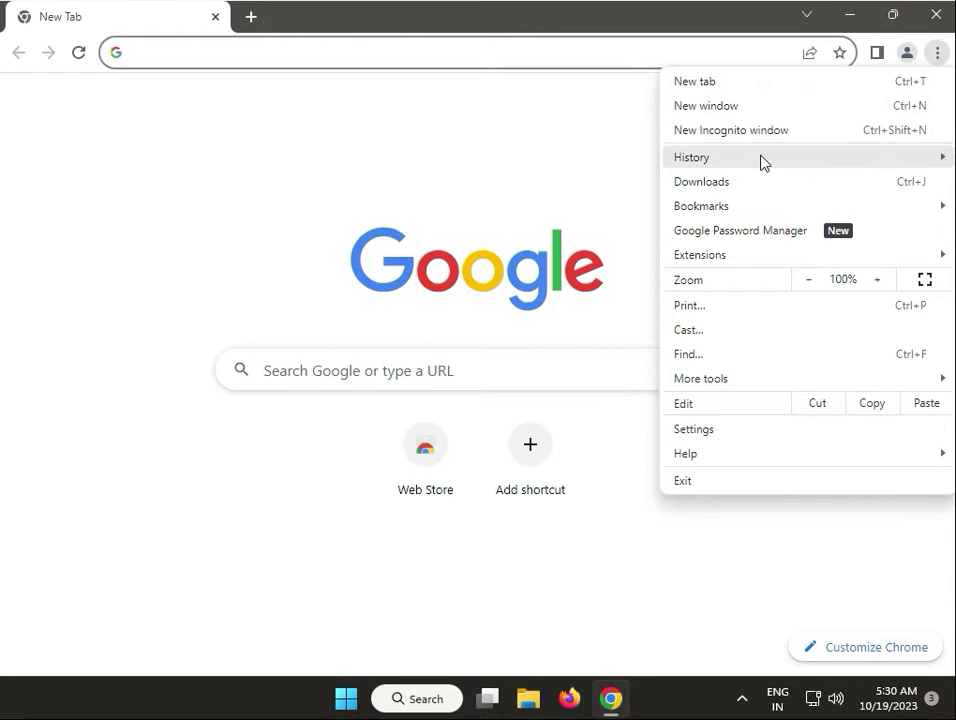
{"action": "mouse_move", "coordinate": [762, 160]}
{"action": "left_click", "coordinate": [603, 165]}
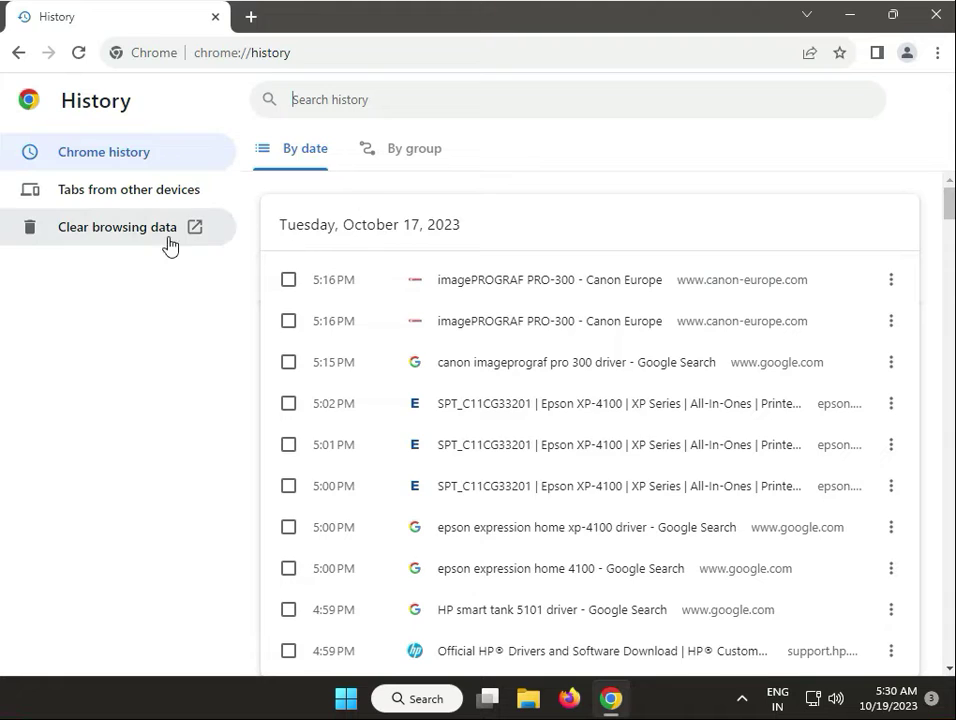
Open Clear browsing data on the Advanced tab with time range set to All time
{"action": "left_click", "coordinate": [153, 238]}
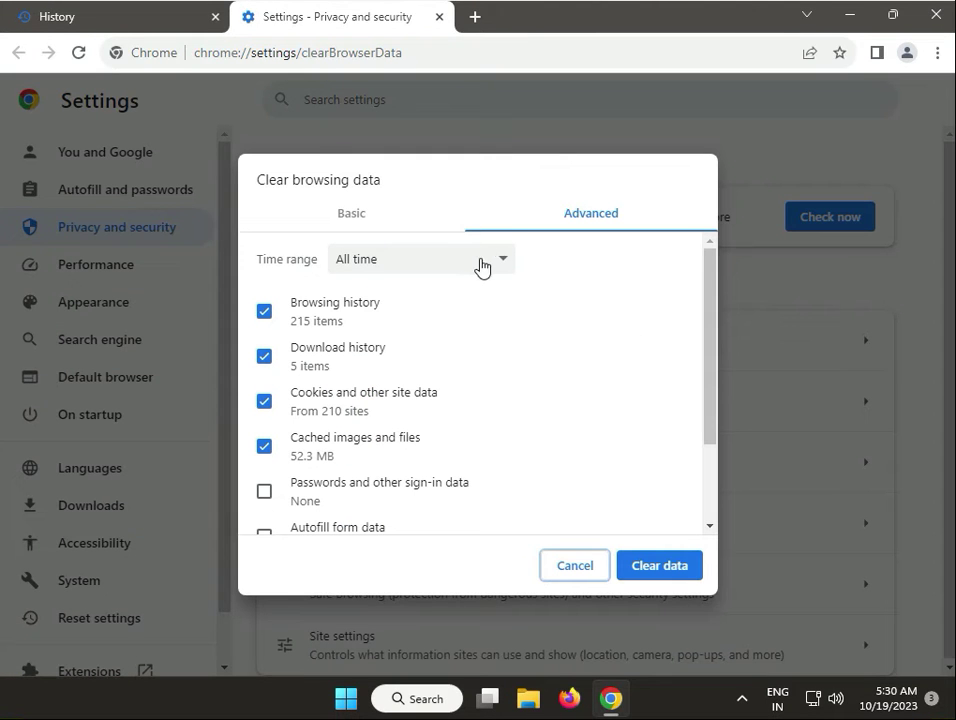
{"action": "left_click", "coordinate": [408, 227]}
{"action": "left_click", "coordinate": [625, 219]}
{"action": "left_click", "coordinate": [493, 266]}
{"action": "left_click", "coordinate": [428, 351]}
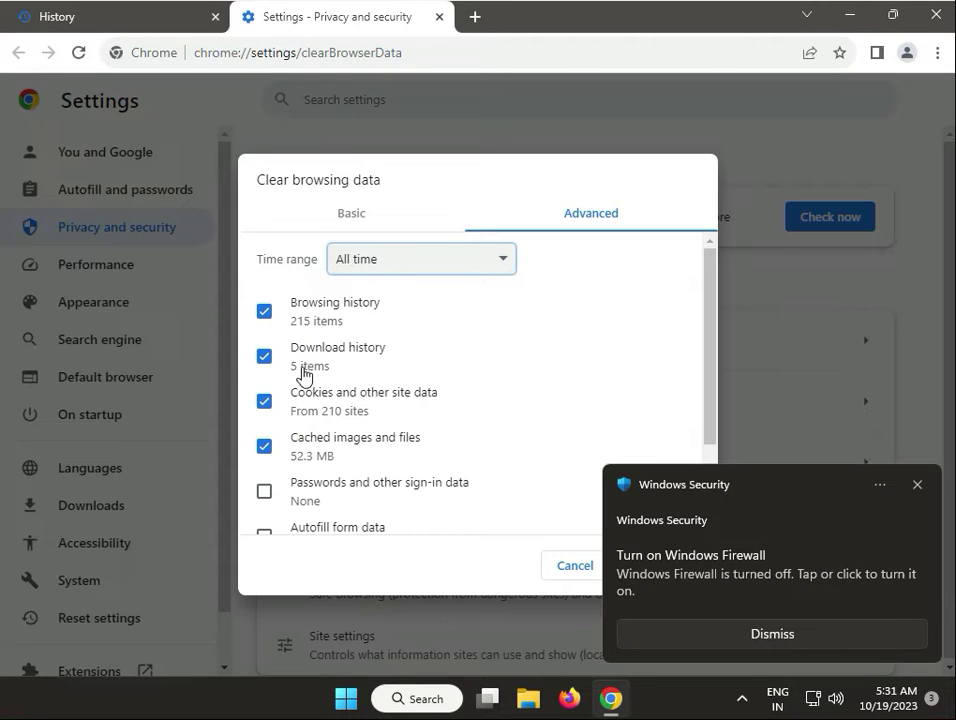
Uncheck Browsing history and clear the download history, cookies and cached files
{"action": "scroll", "coordinate": [376, 446], "scroll_direction": "down", "scroll_amount": 1}
{"action": "scroll", "coordinate": [376, 446], "scroll_direction": "down", "scroll_amount": 1}
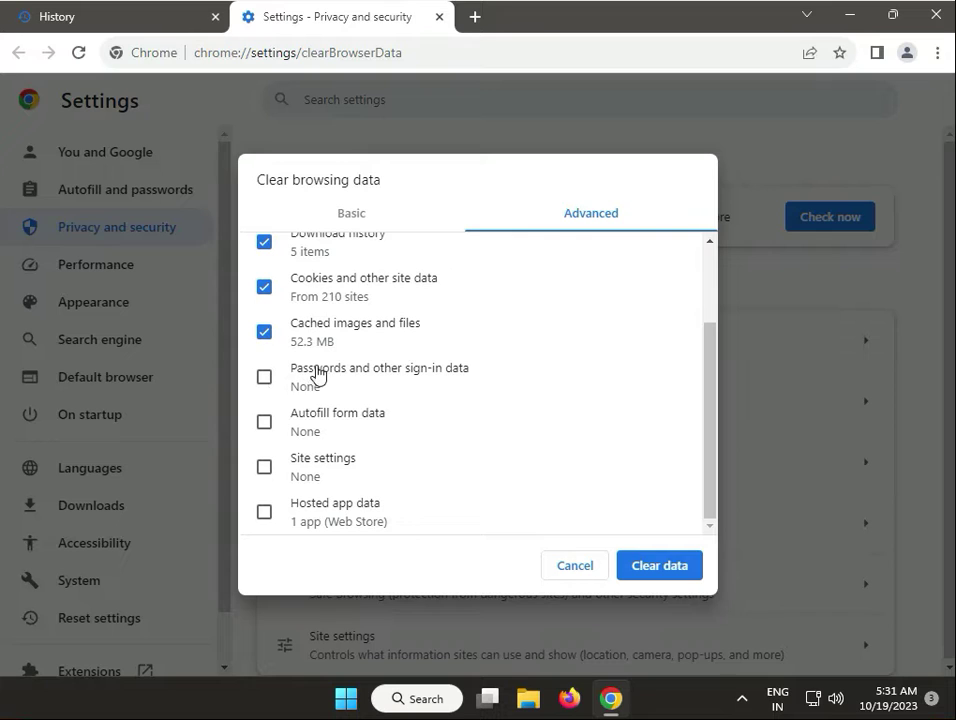
{"action": "scroll", "coordinate": [314, 375], "scroll_direction": "up", "scroll_amount": 2}
{"action": "scroll", "coordinate": [316, 374], "scroll_direction": "up", "scroll_amount": 1}
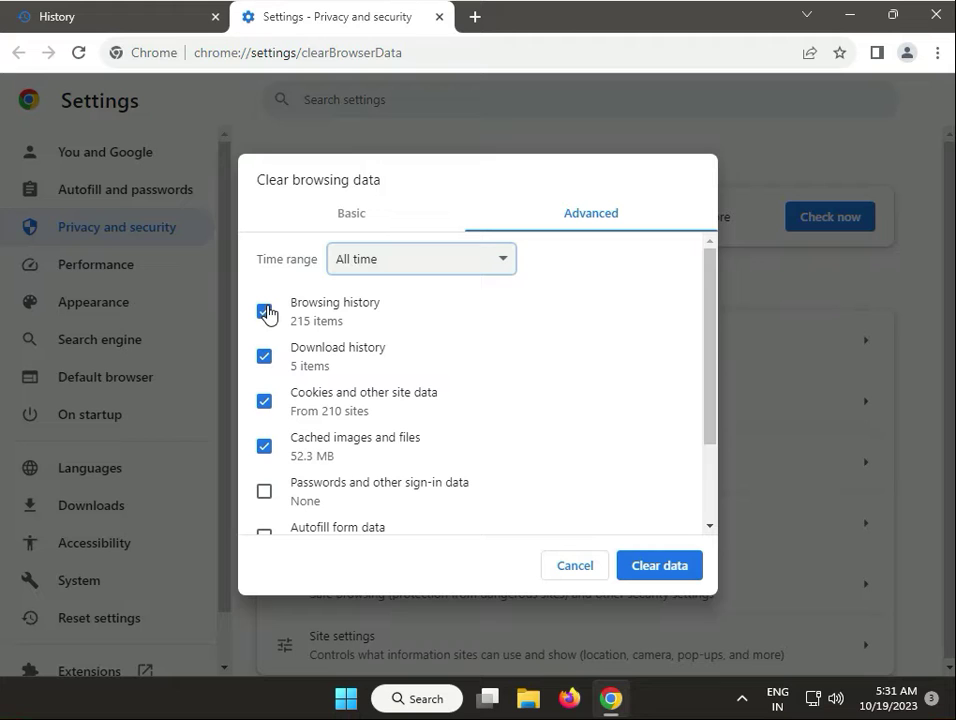
{"action": "left_click", "coordinate": [265, 312]}
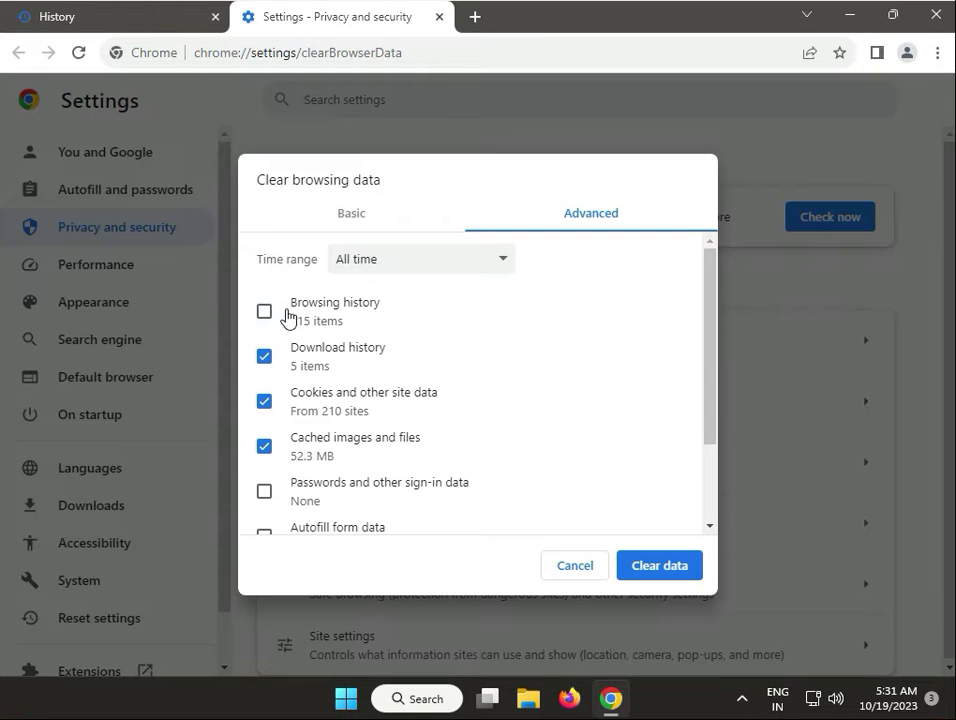
{"action": "left_click", "coordinate": [649, 566]}
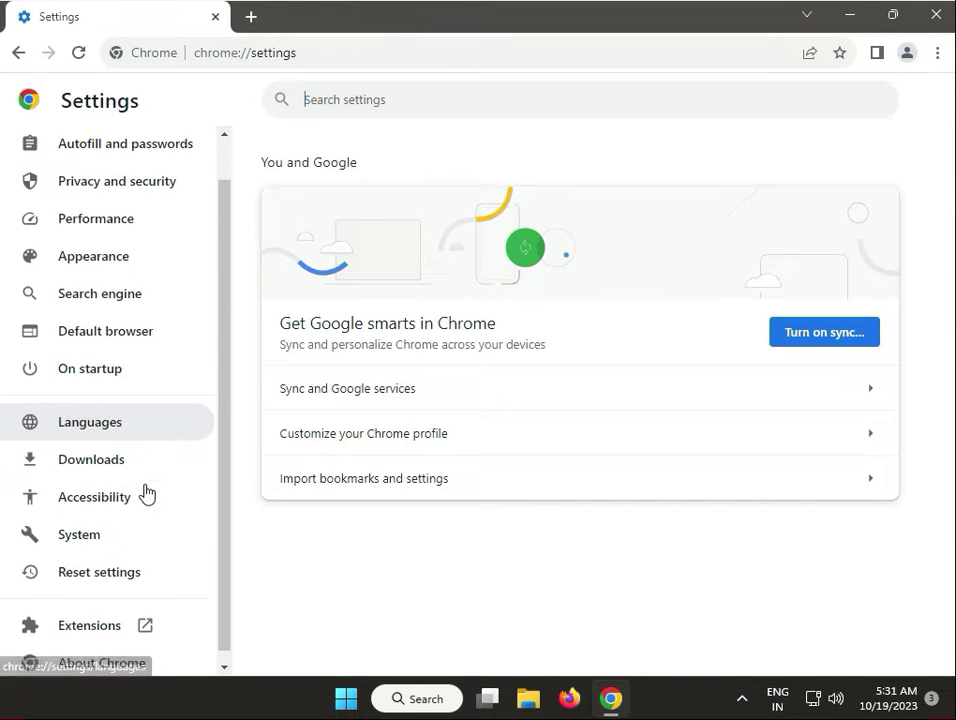
Restore Chrome settings to their original defaults from the Reset settings page
{"action": "left_click", "coordinate": [118, 570]}
{"action": "left_click", "coordinate": [480, 214]}
{"action": "left_click", "coordinate": [638, 456]}
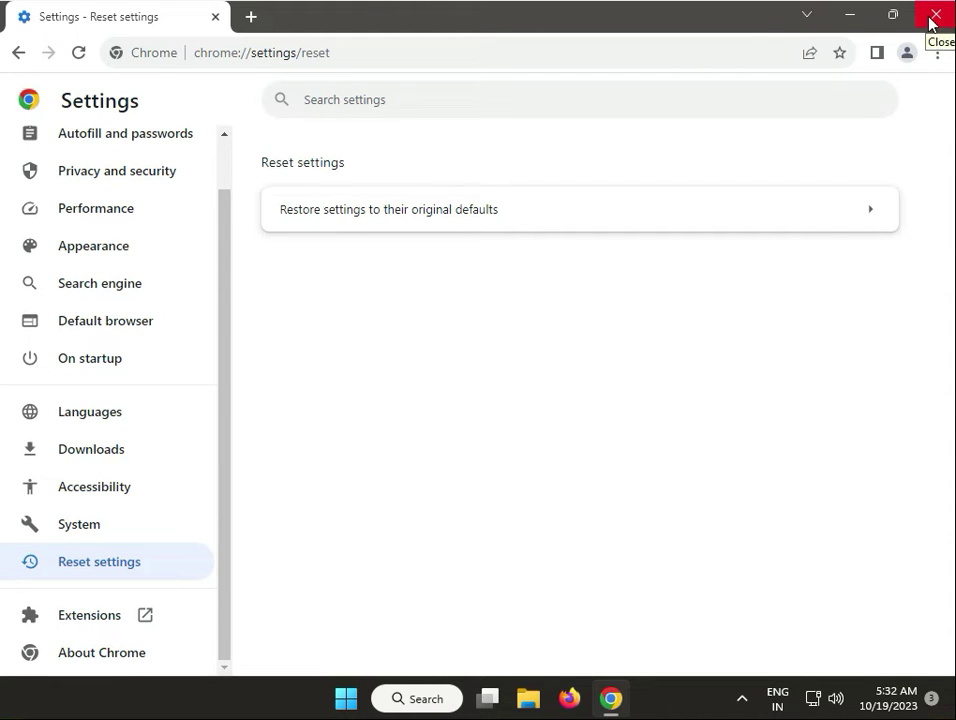
{"action": "left_click", "coordinate": [930, 19]}
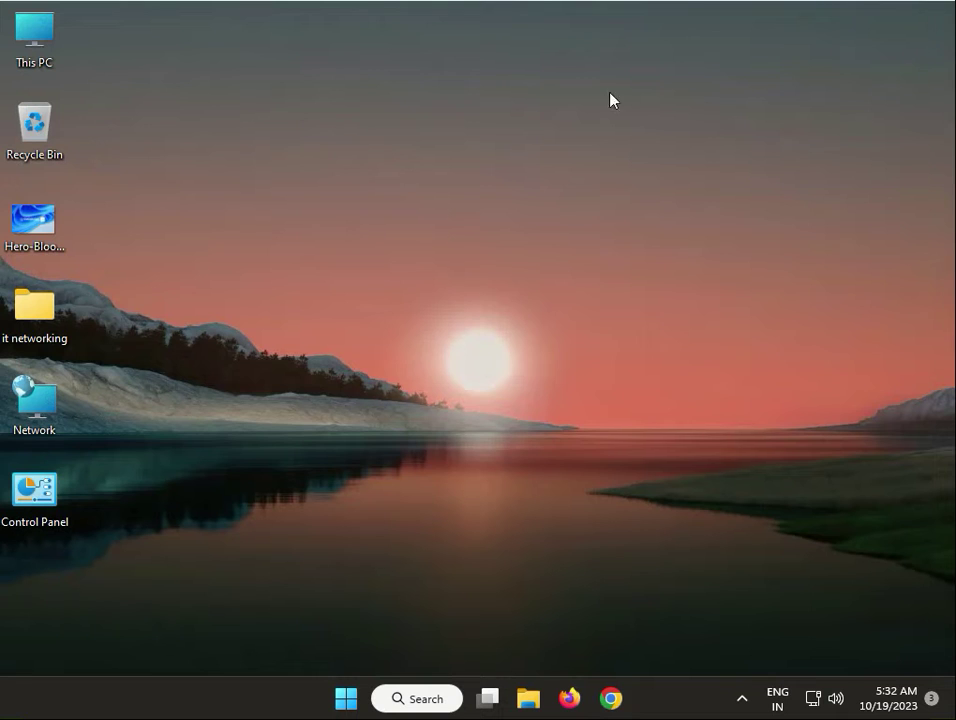
{"action": "left_click", "coordinate": [346, 698]}
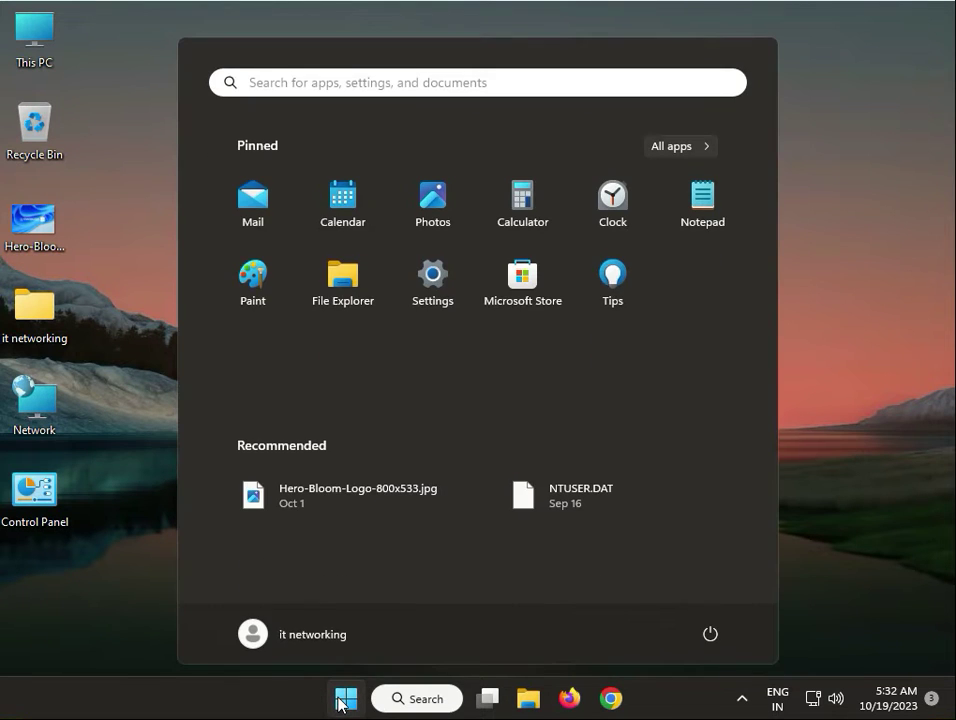
{"action": "left_click", "coordinate": [435, 282]}
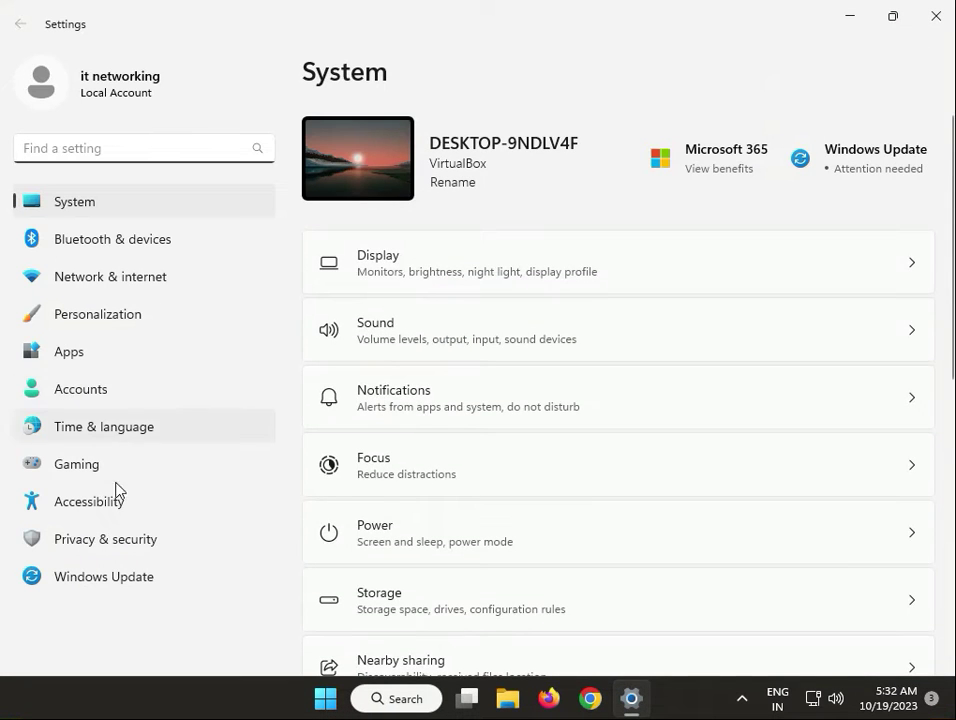
{"action": "left_click", "coordinate": [115, 580]}
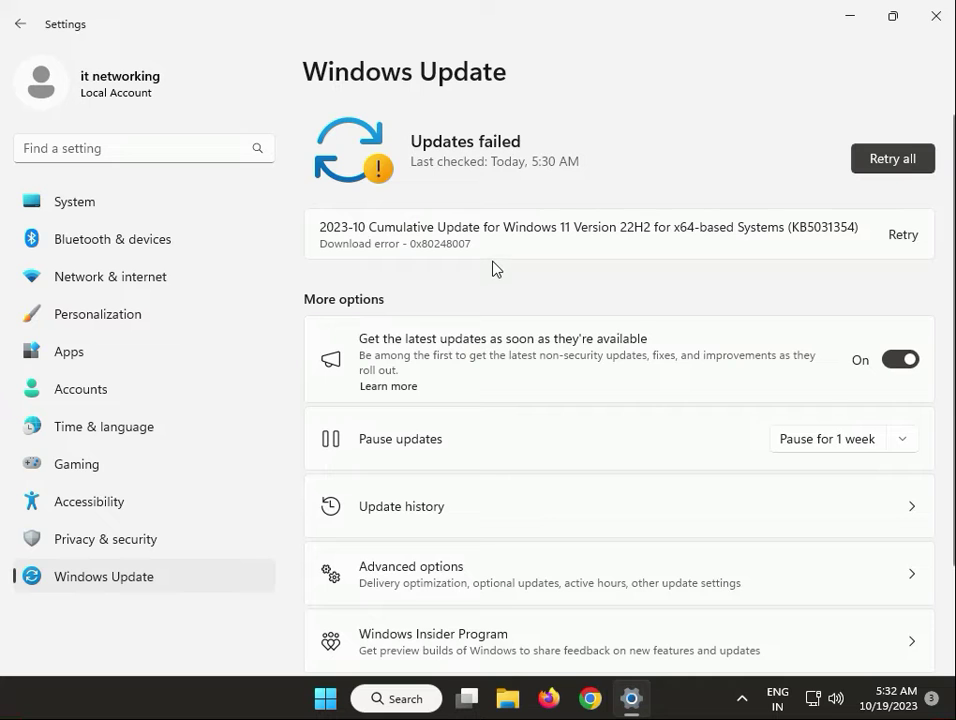
{"action": "left_click", "coordinate": [930, 26]}
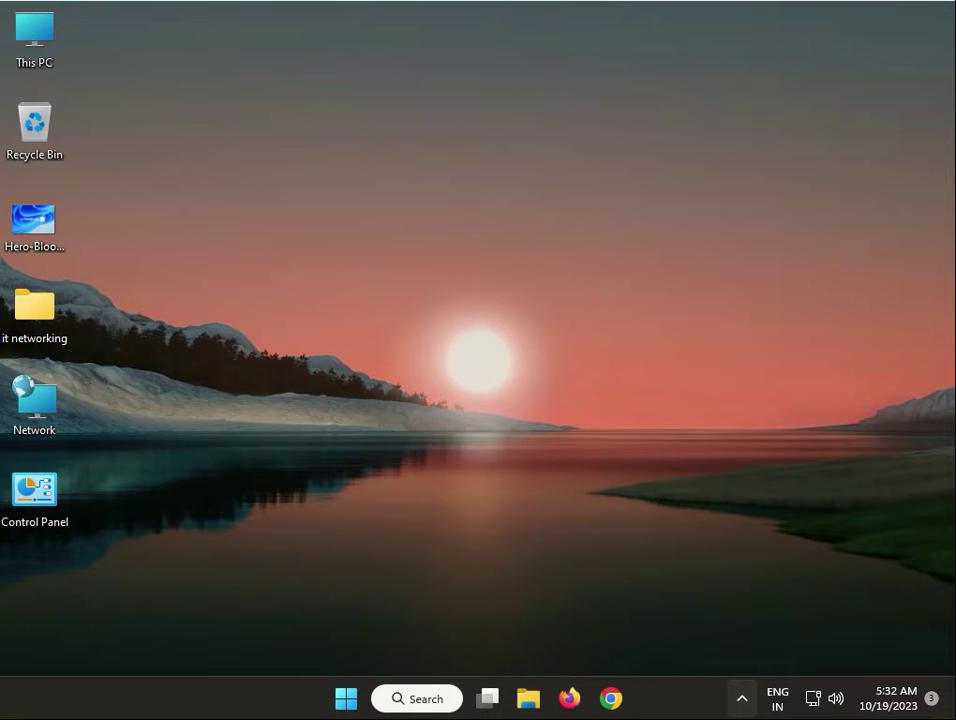
Run ipconfig /flushdns in an administrator Command Prompt, then close the window
{"action": "left_click", "coordinate": [346, 694]}
{"action": "type", "text": "cm"}
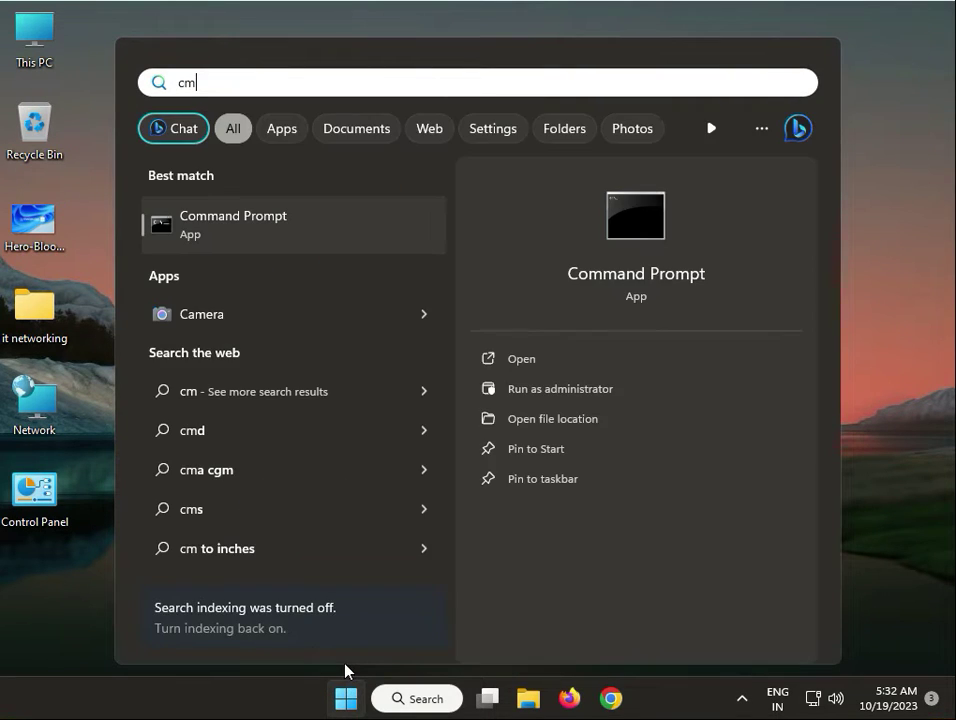
{"action": "type", "text": "d"}
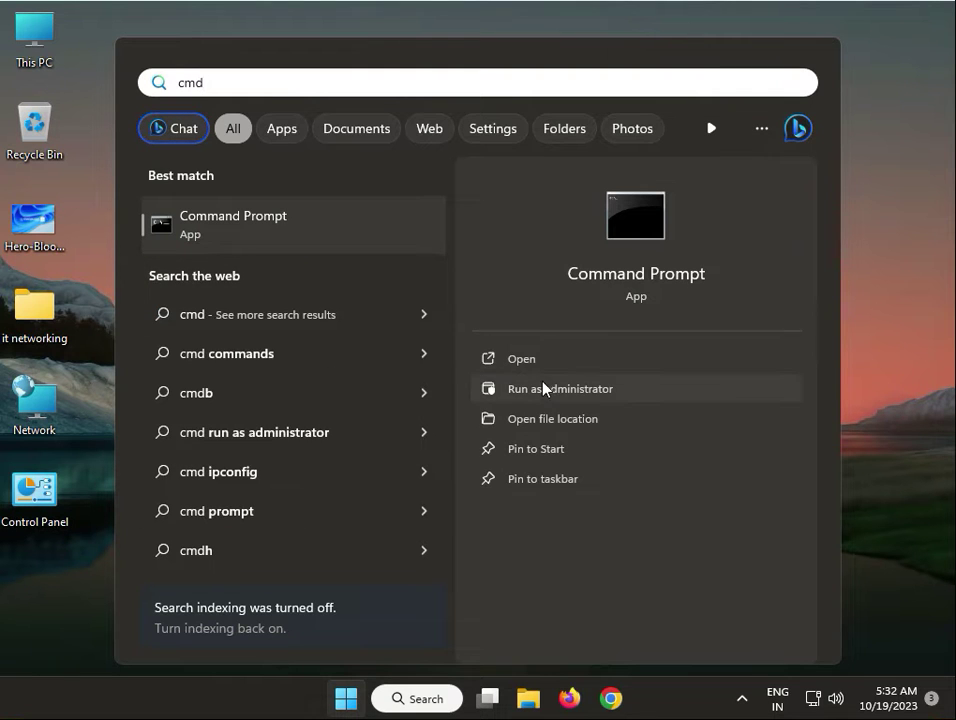
{"action": "left_click", "coordinate": [545, 389]}
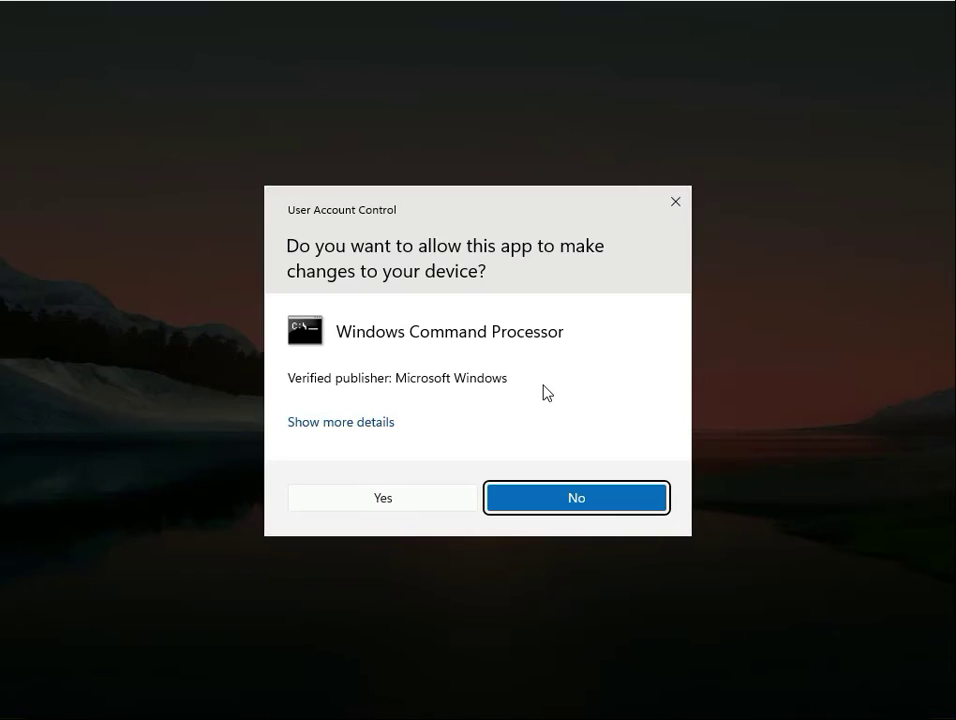
{"action": "left_click", "coordinate": [404, 498]}
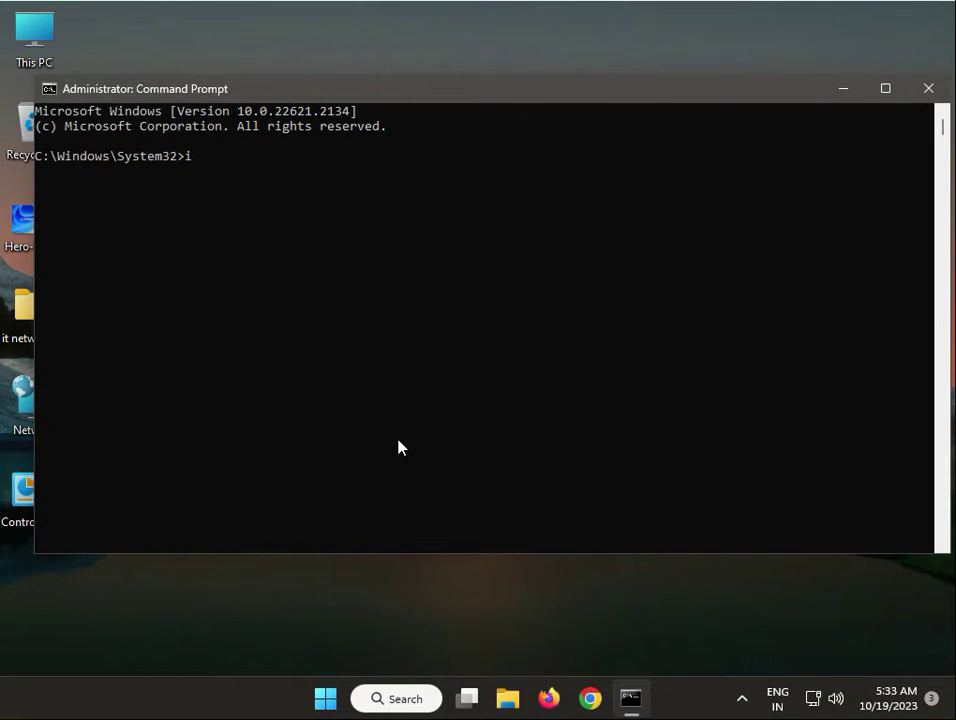
{"action": "type", "text": "pconfig /flus"}
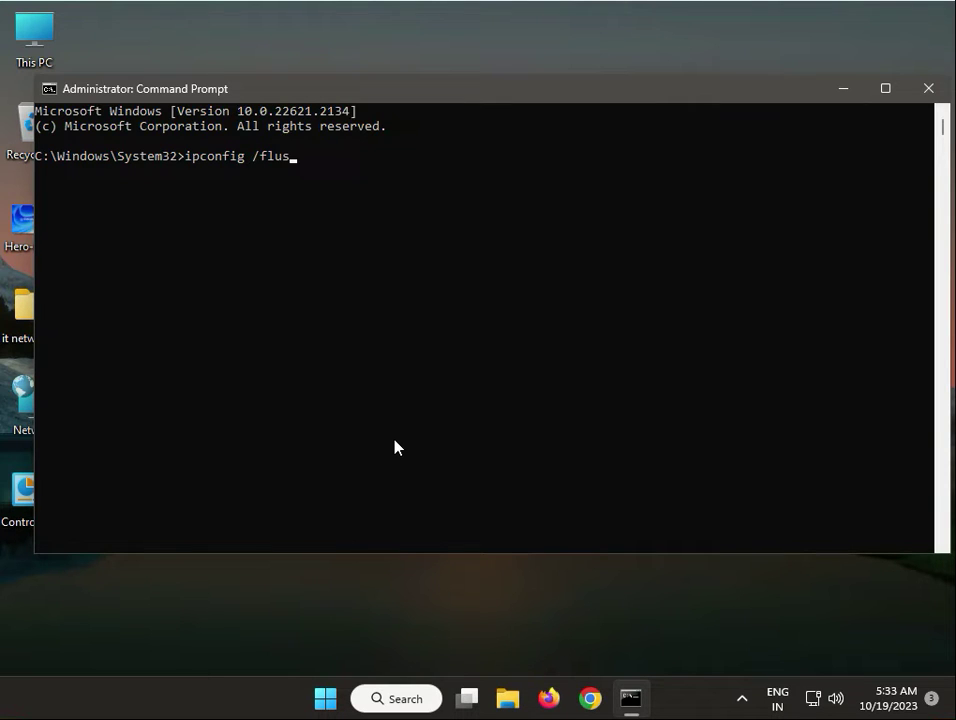
{"action": "type", "text": "hdns"}
{"action": "key", "text": "Return"}
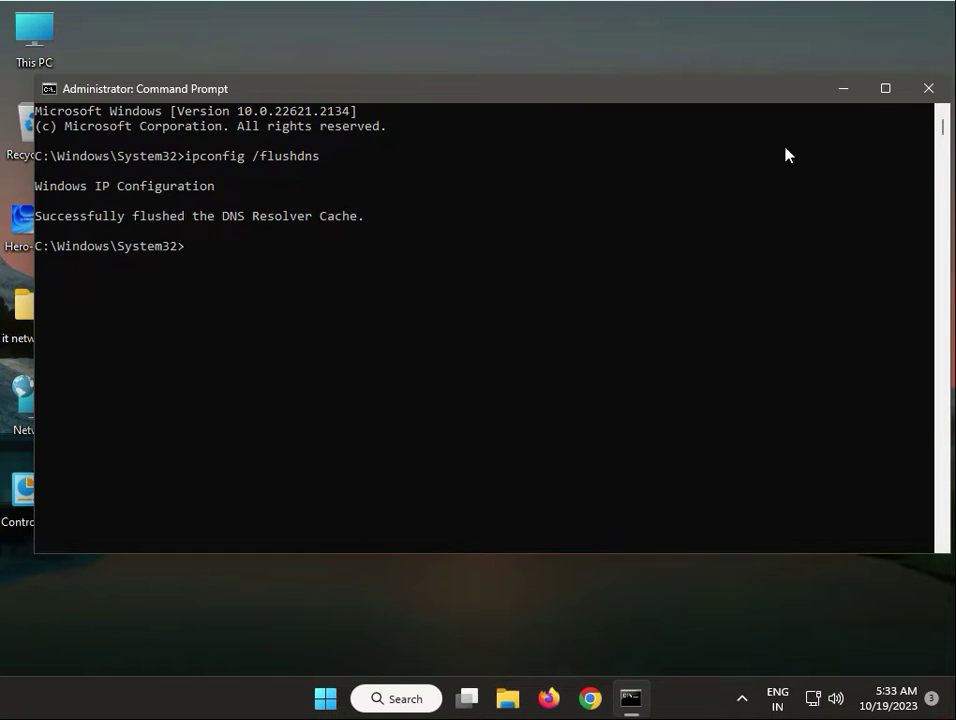
{"action": "left_click", "coordinate": [925, 90]}
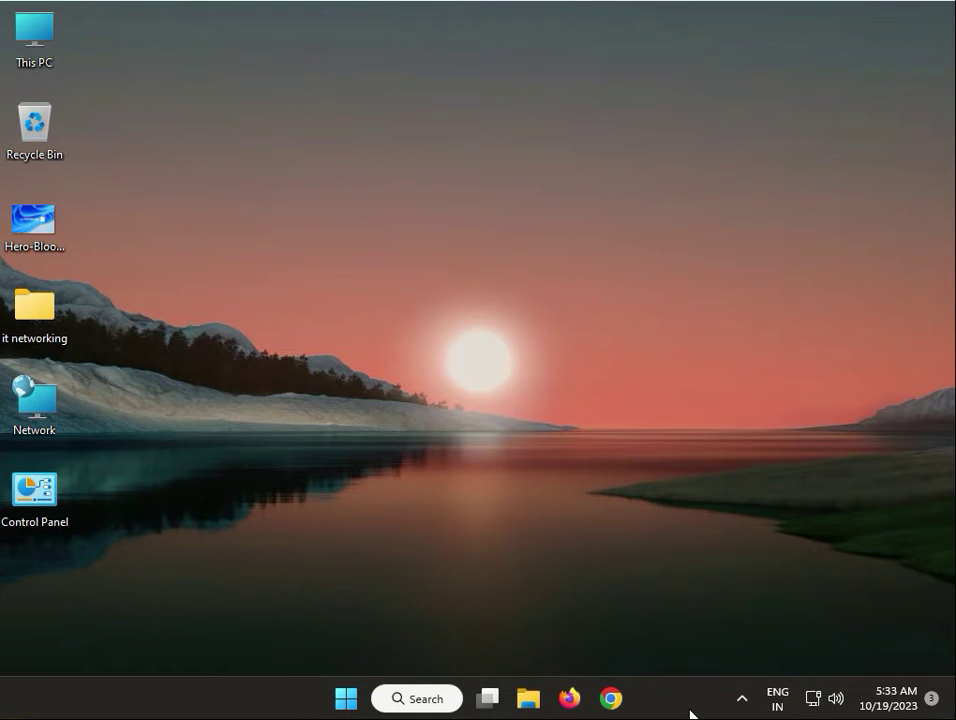
Open Quick Settings from the taskbar network icon to check the connection
{"action": "left_click", "coordinate": [814, 698]}
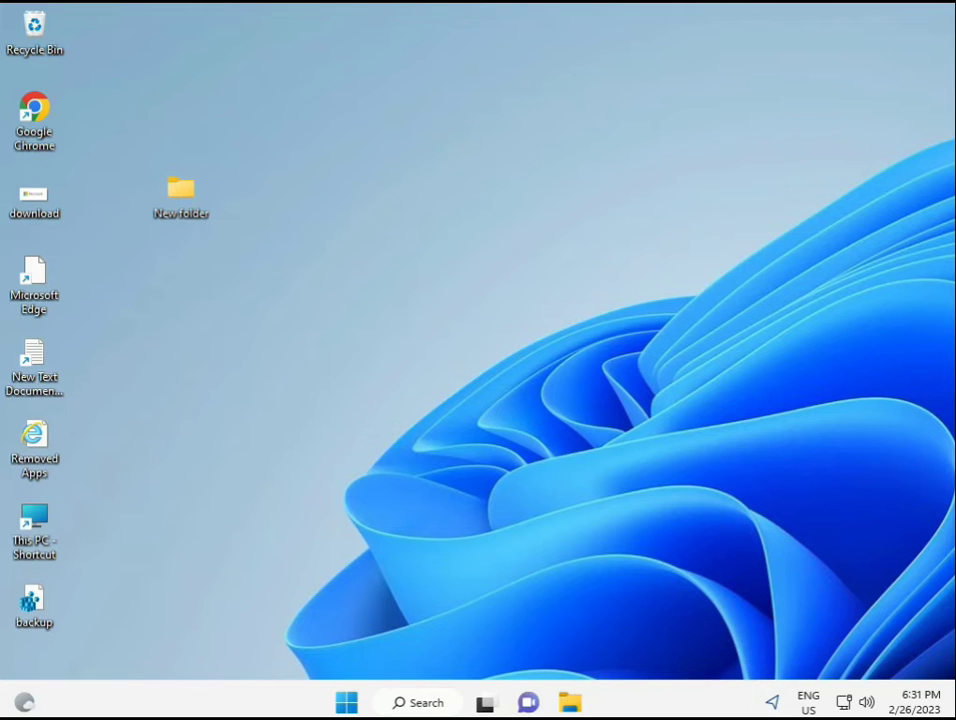
Search Start for cmd and launch Command Prompt as administrator, approving the UAC prompt
{"action": "left_click", "coordinate": [346, 702]}
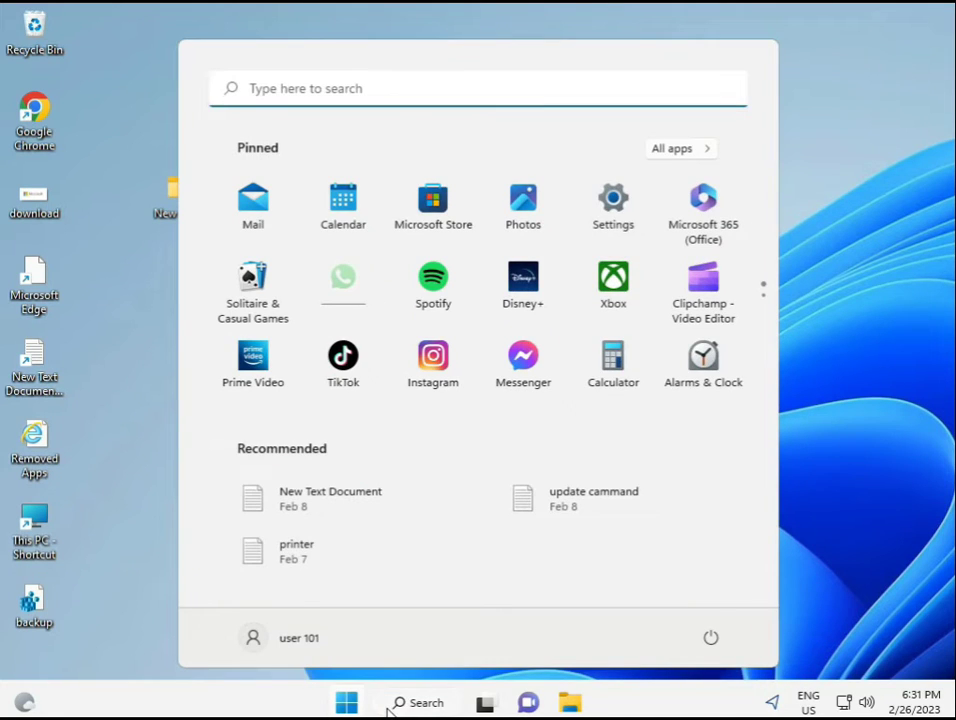
{"action": "left_click", "coordinate": [390, 705]}
{"action": "type", "text": "cmd"}
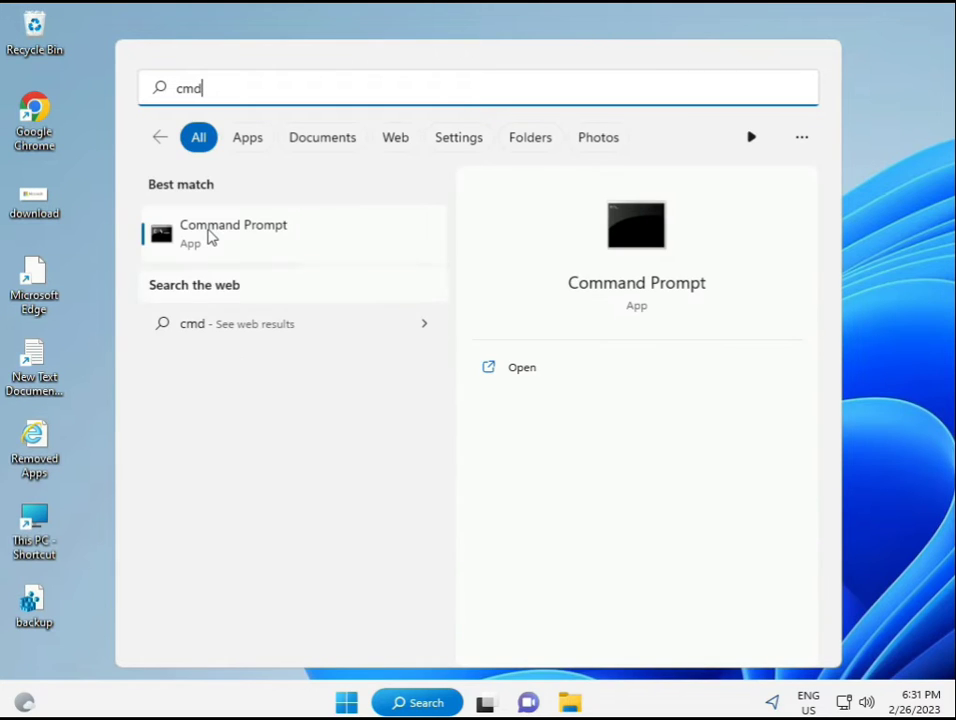
{"action": "left_click", "coordinate": [211, 236]}
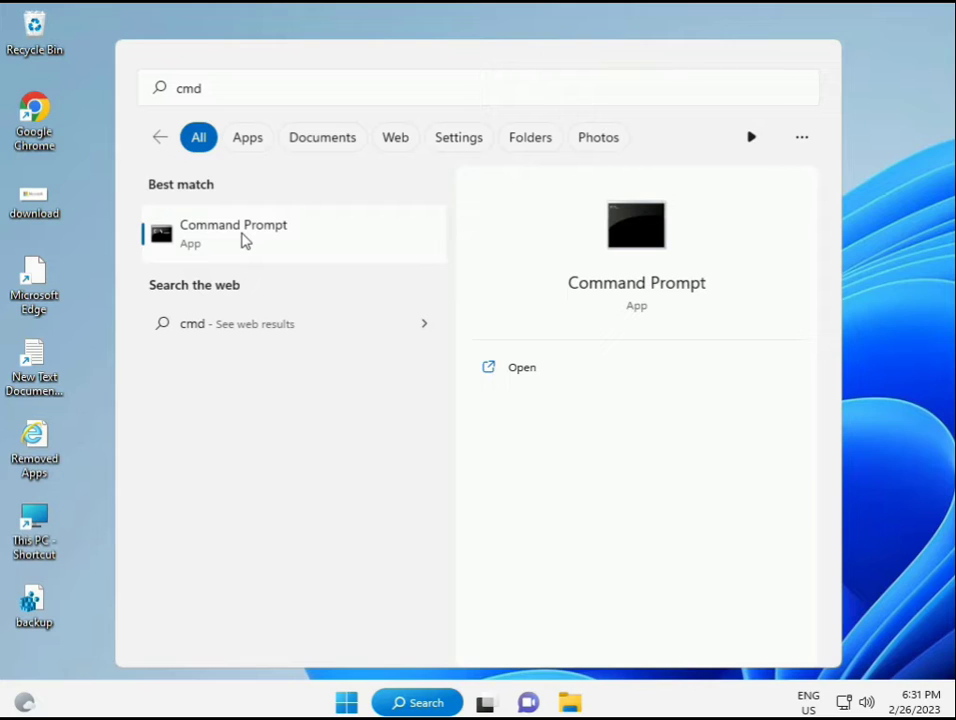
{"action": "right_click", "coordinate": [241, 240]}
{"action": "key", "text": "Escape"}
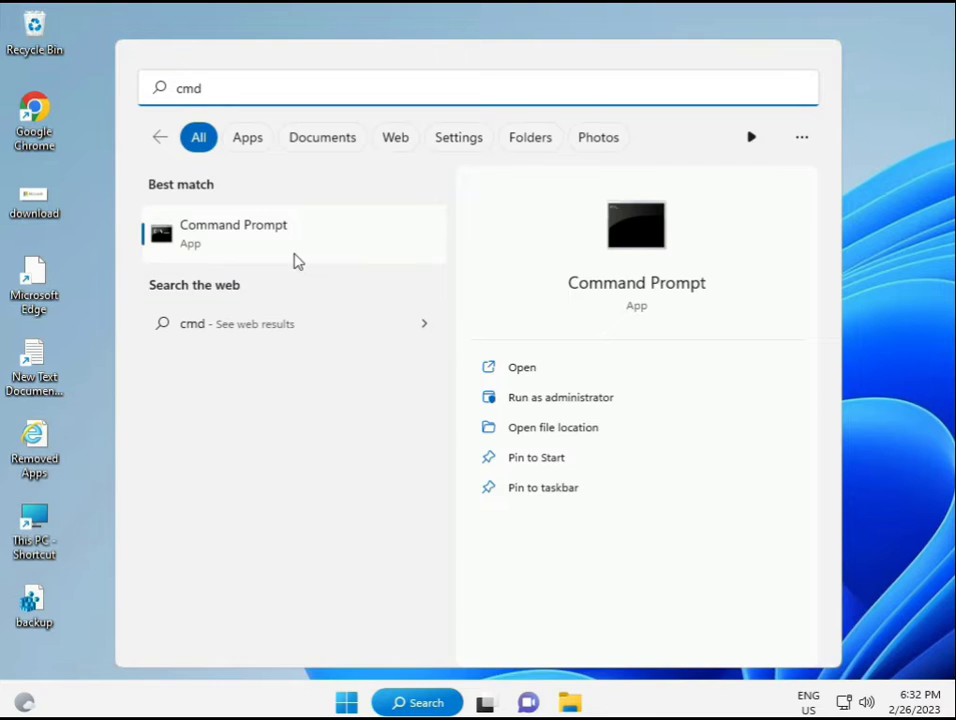
{"action": "key", "text": "ctrl+shift+Return"}
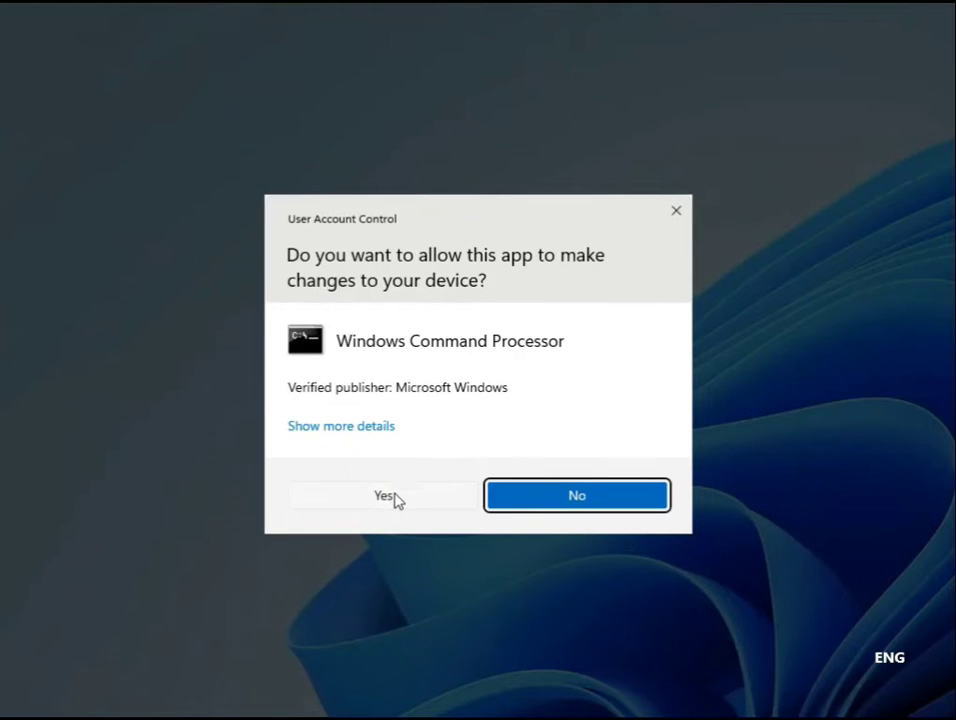
{"action": "left_click", "coordinate": [386, 496]}
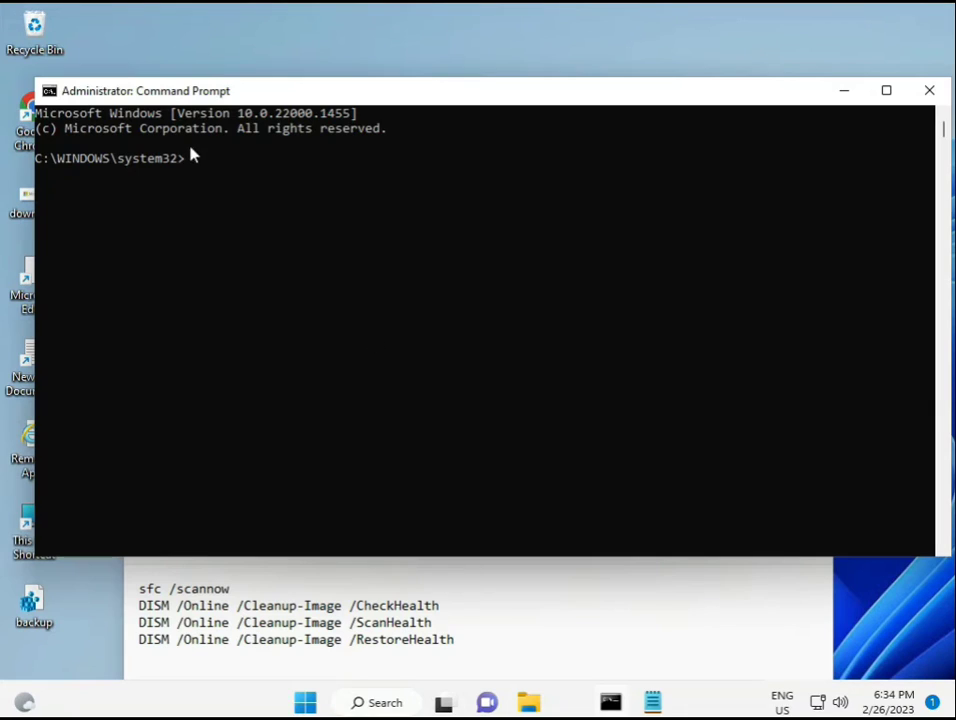
Run sfc /scannow in the console and let verification reach 100%
{"action": "left_click", "coordinate": [191, 160]}
{"action": "type", "text": "sc"}
{"action": "key", "text": "BackSpace"}
{"action": "key", "text": "BackSpace"}
{"action": "type", "text": "sfc /scannow"}
{"action": "key", "text": "Return"}
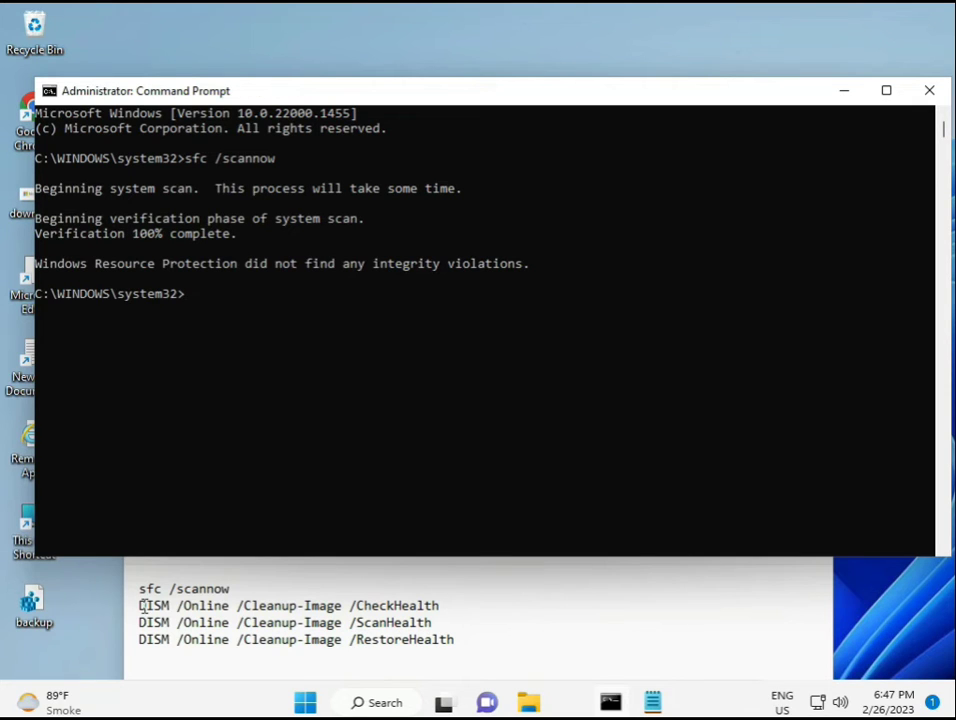
Copy the DISM /Online /Cleanup-Image /CheckHealth line from the Notepad command list
{"action": "left_click", "coordinate": [143, 601]}
{"action": "left_click_drag", "start_coordinate": [143, 601], "coordinate": [448, 606]}
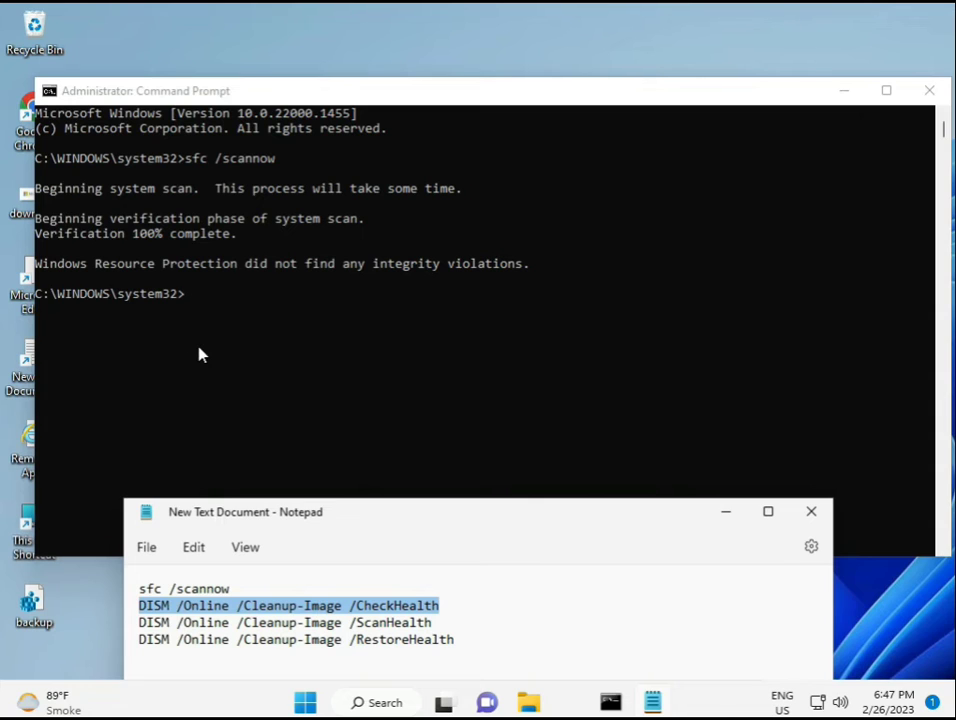
{"action": "right_click", "coordinate": [253, 608]}
{"action": "left_click", "coordinate": [300, 311]}
Paste the CheckHealth command into Command Prompt via its window menu and run it
{"action": "left_click", "coordinate": [192, 303]}
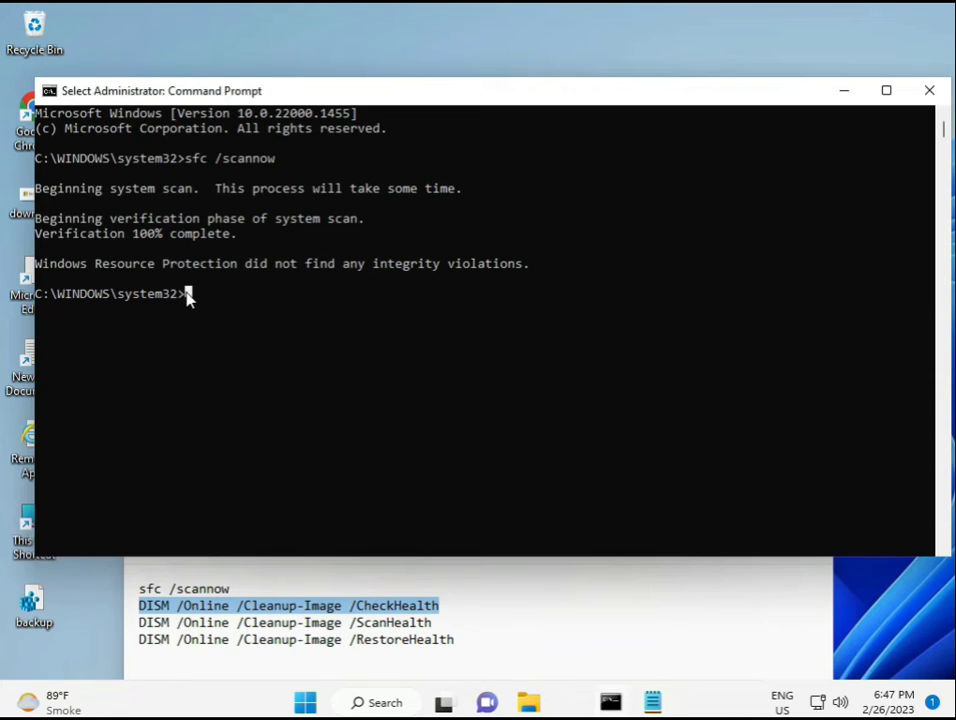
{"action": "right_click", "coordinate": [77, 93]}
{"action": "mouse_move", "coordinate": [158, 233]}
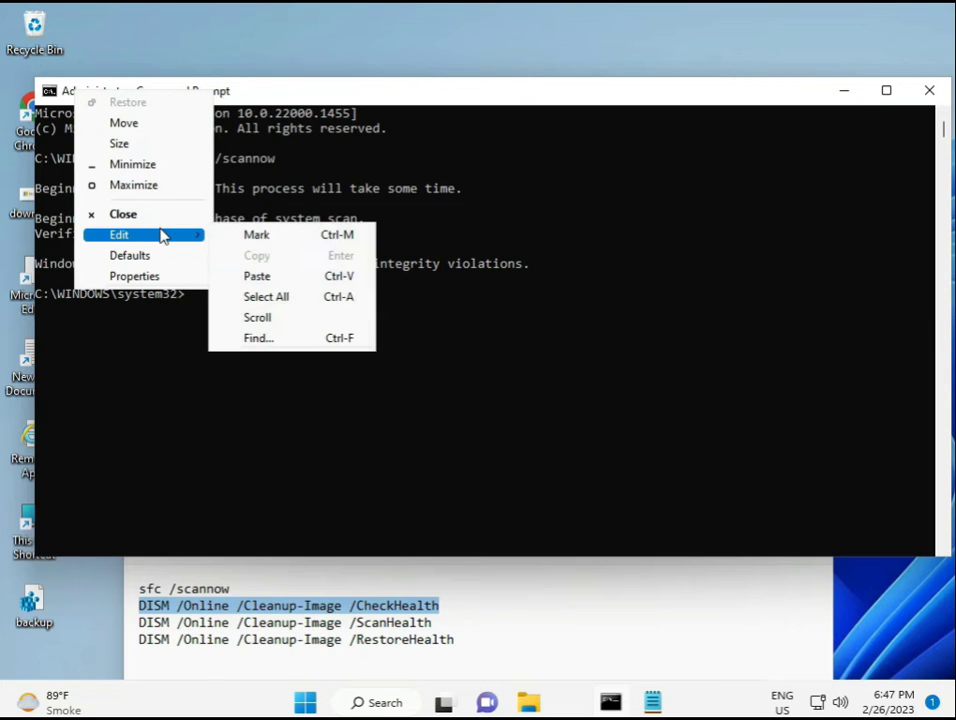
{"action": "left_click", "coordinate": [254, 275]}
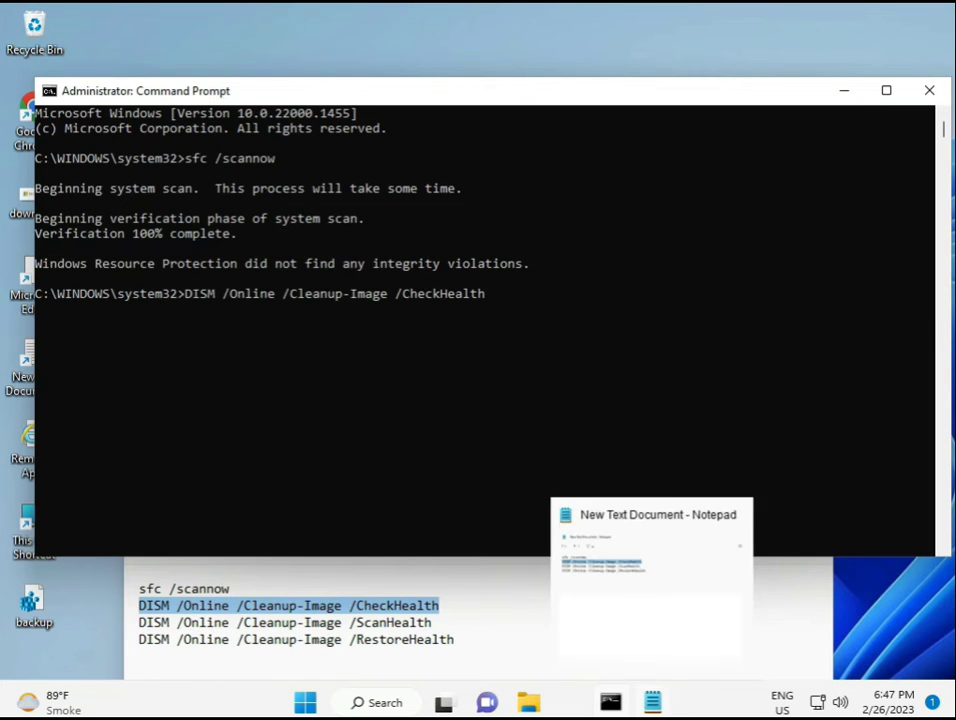
{"action": "left_click", "coordinate": [194, 296]}
{"action": "key", "text": "Return"}
{"action": "key", "text": "Return"}
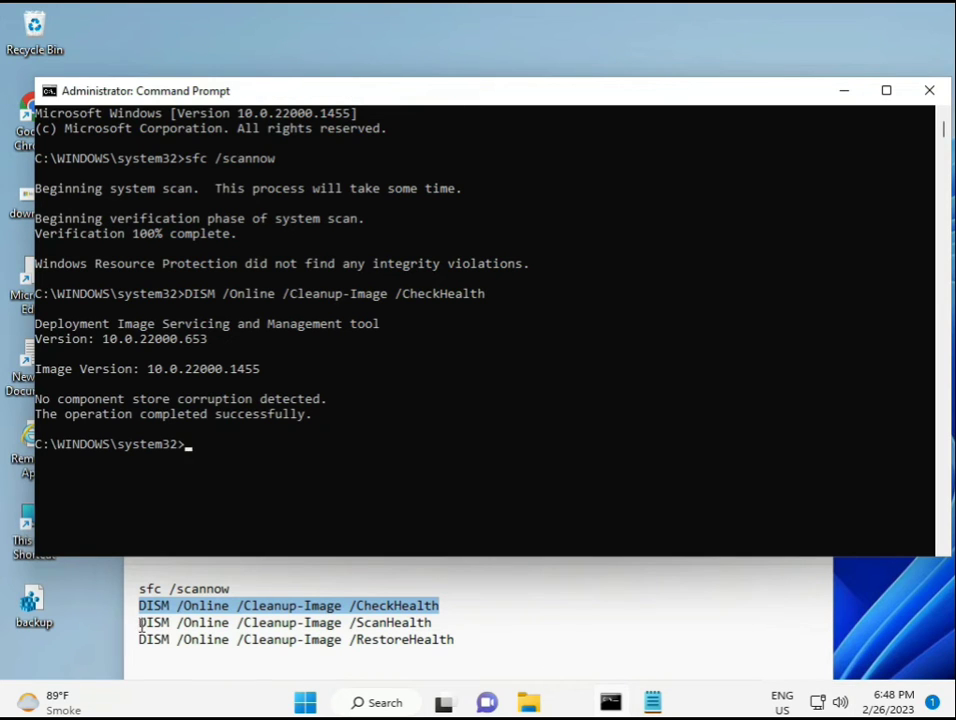
Copy the DISM /Online /Cleanup-Image /ScanHealth line from Notepad
{"action": "left_click_drag", "start_coordinate": [141, 626], "coordinate": [453, 623]}
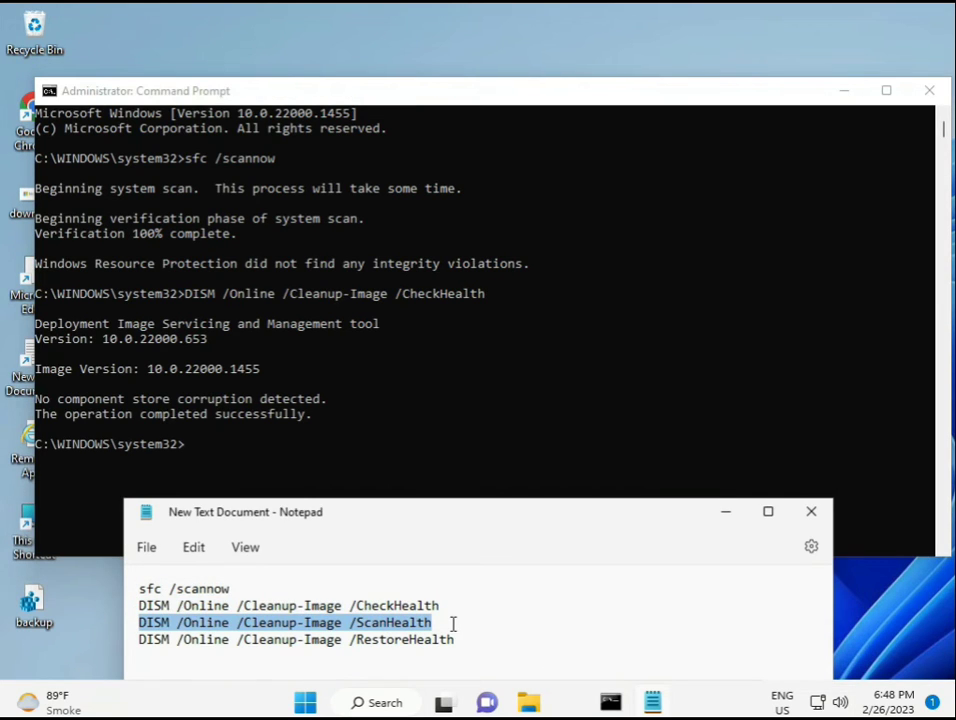
{"action": "right_click", "coordinate": [426, 630]}
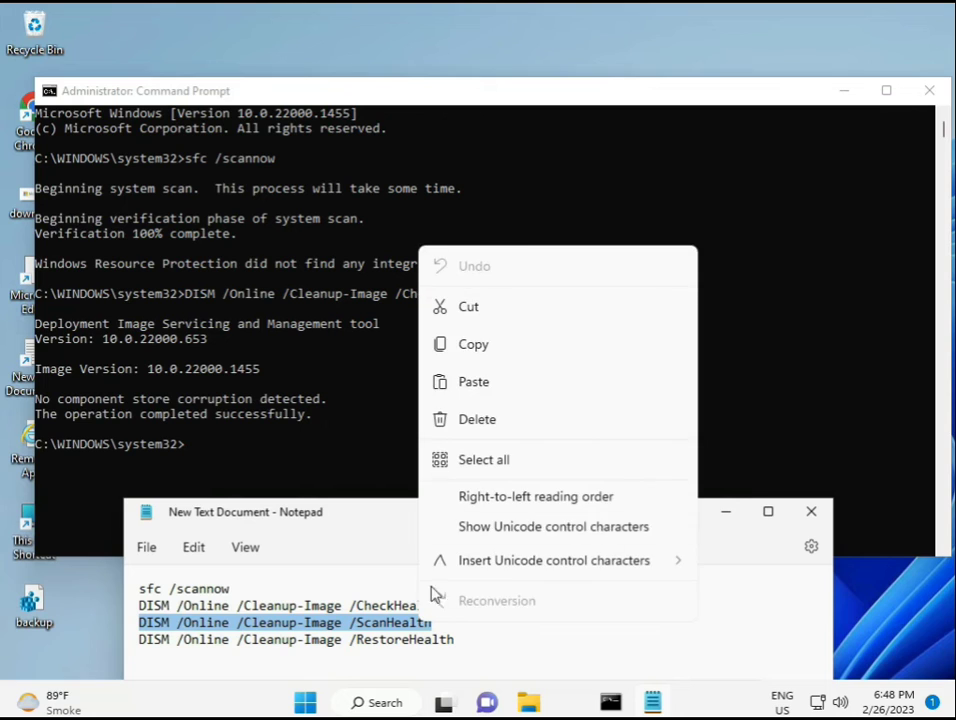
{"action": "left_click", "coordinate": [464, 352]}
Paste the ScanHealth command into Command Prompt and run it to 100%
{"action": "left_click", "coordinate": [209, 455]}
{"action": "left_click", "coordinate": [190, 448]}
{"action": "right_click", "coordinate": [194, 453]}
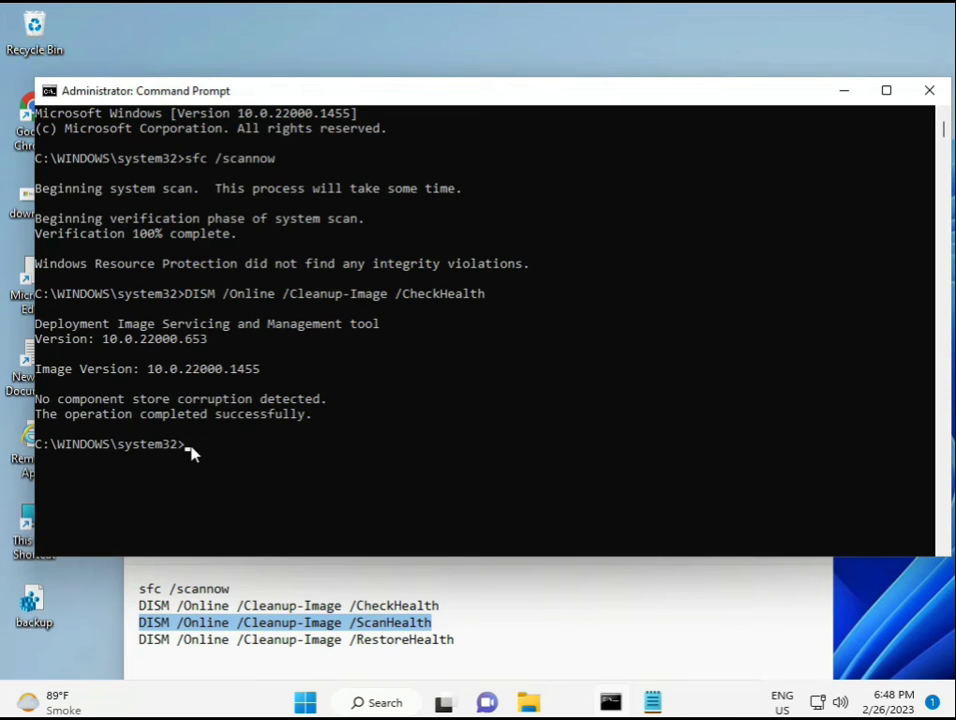
{"action": "right_click", "coordinate": [194, 453]}
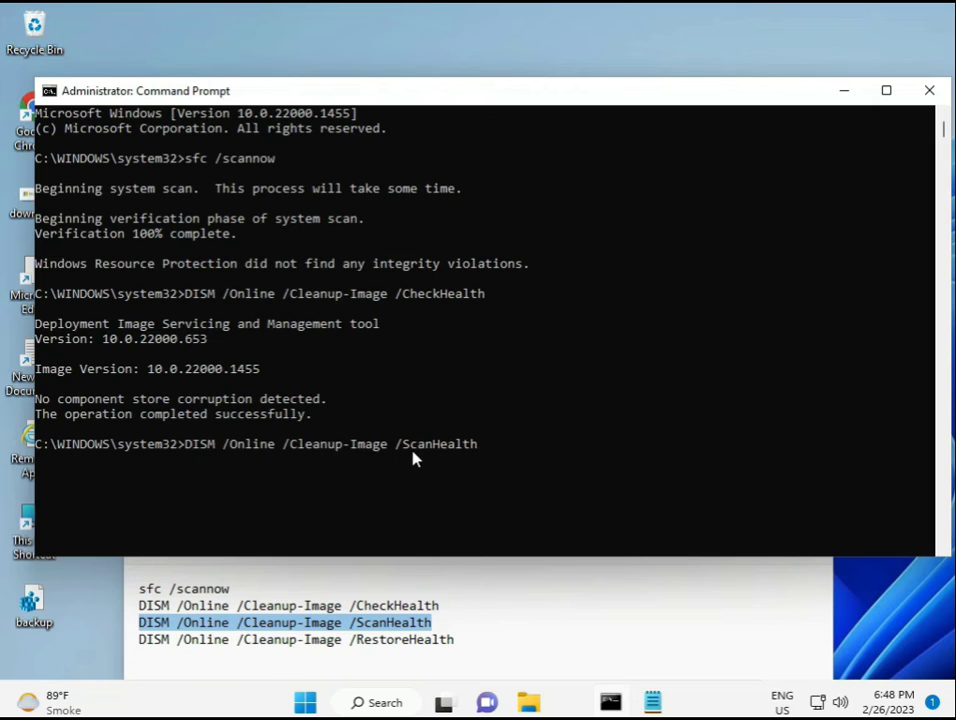
{"action": "key", "text": "Return"}
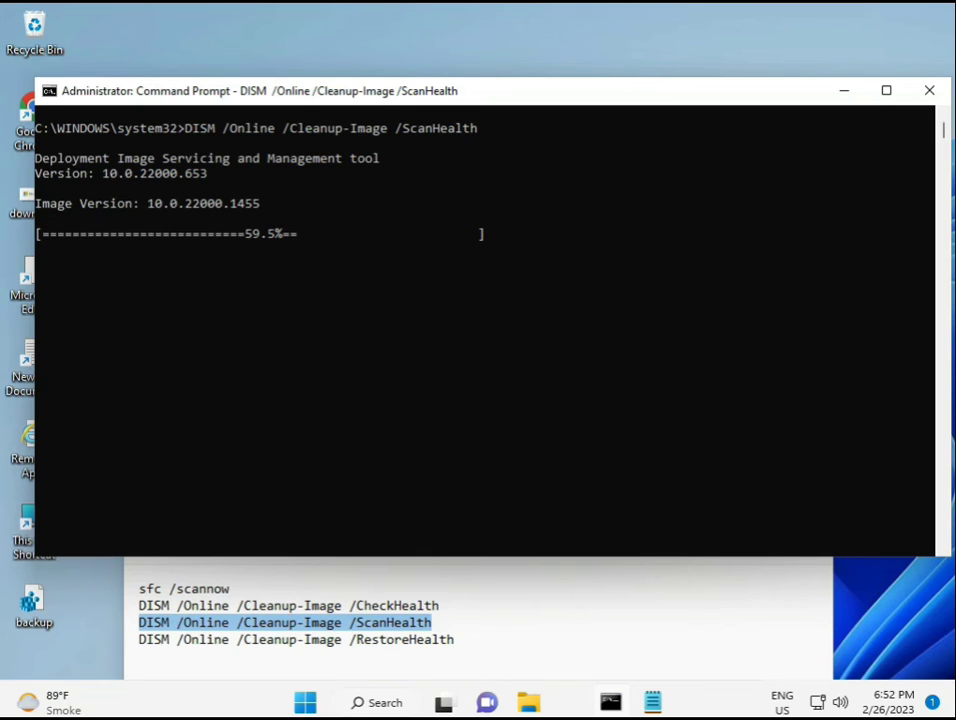
{"action": "key", "text": "alt+shift"}
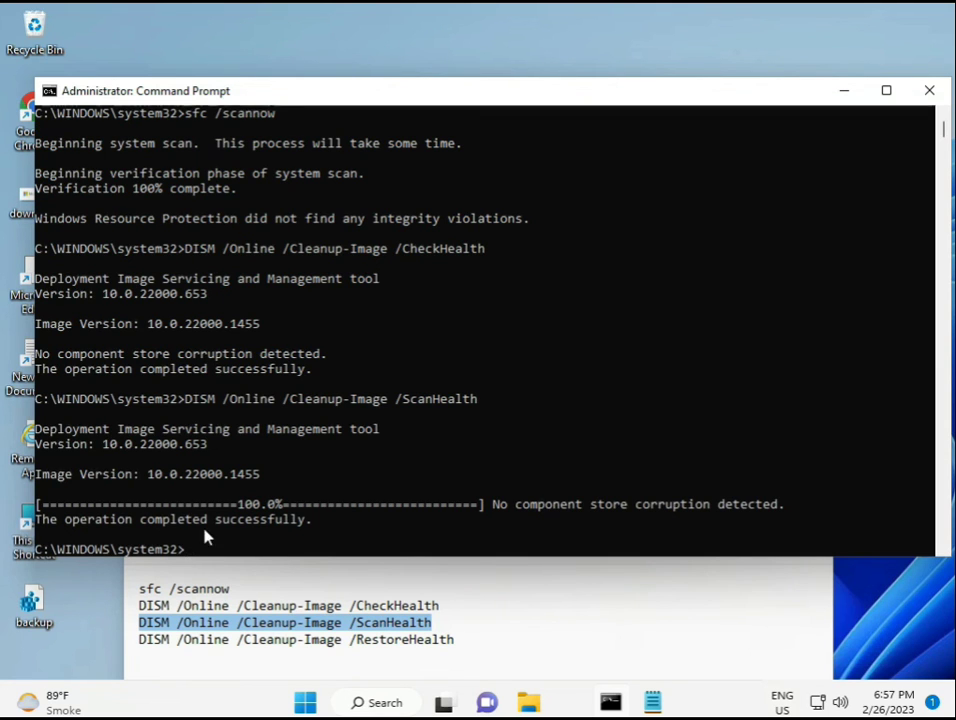
Copy the DISM RestoreHealth command line from the Notepad file
{"action": "left_click_drag", "start_coordinate": [208, 519], "coordinate": [312, 521]}
{"action": "triple_click", "coordinate": [226, 649]}
{"action": "right_click", "coordinate": [225, 649]}
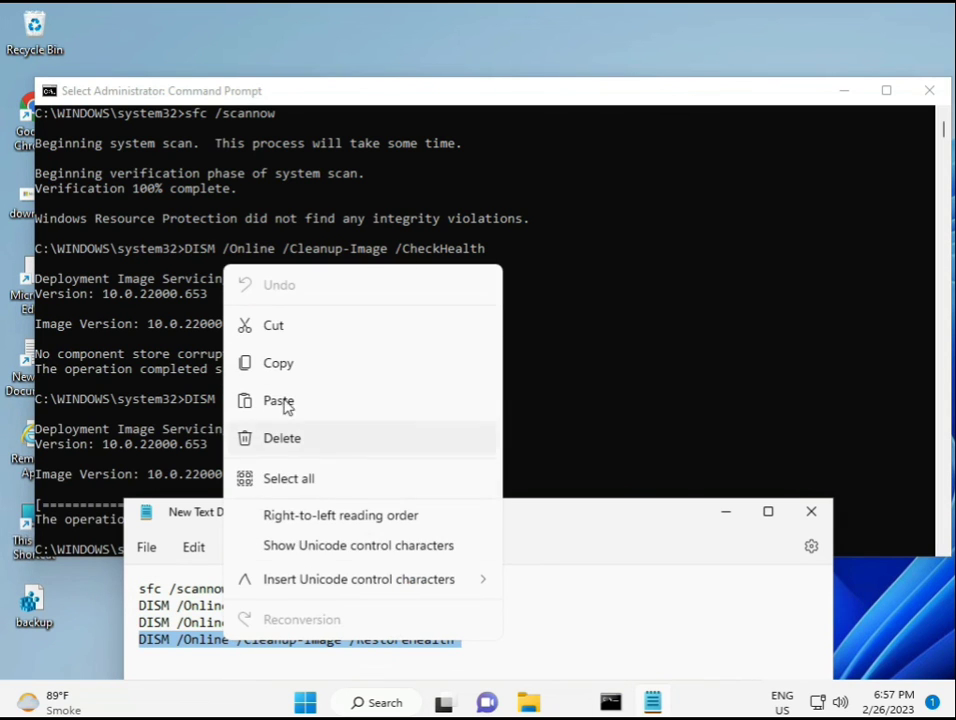
{"action": "left_click", "coordinate": [287, 378]}
Paste the RestoreHealth command at the Command Prompt and run it
{"action": "left_click", "coordinate": [203, 544]}
{"action": "left_click", "coordinate": [190, 555]}
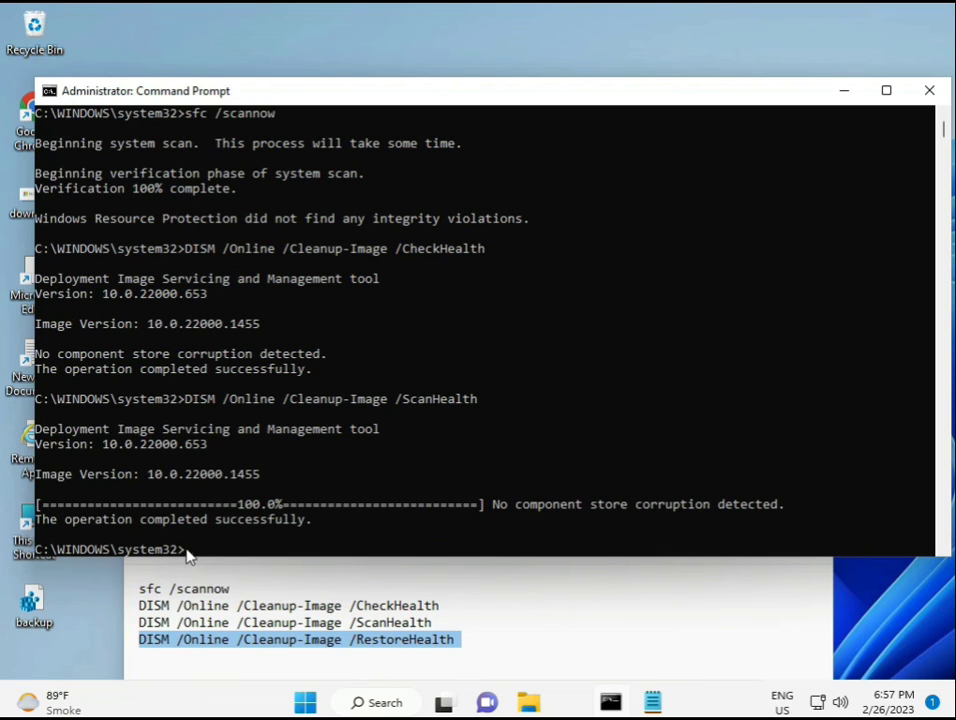
{"action": "left_click", "coordinate": [190, 555]}
{"action": "left_click", "coordinate": [190, 555]}
{"action": "right_click", "coordinate": [617, 497]}
{"action": "key", "text": "Return"}
{"action": "scroll", "coordinate": [580, 453], "scroll_direction": "down", "scroll_amount": 3}
{"action": "scroll", "coordinate": [566, 453], "scroll_direction": "up", "scroll_amount": 9}
{"action": "scroll", "coordinate": [949, 148], "scroll_direction": "down", "scroll_amount": 9}
{"action": "scroll", "coordinate": [948, 143], "scroll_direction": "up", "scroll_amount": 3}
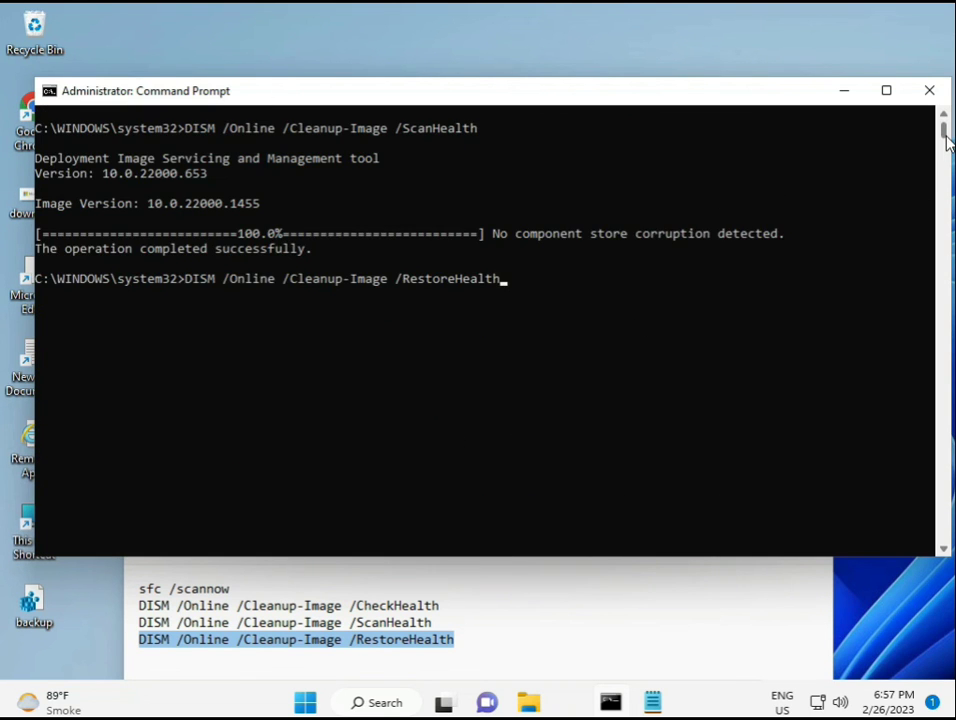
{"action": "left_click", "coordinate": [188, 280]}
{"action": "key", "text": "Return"}
{"action": "key", "text": "Return"}
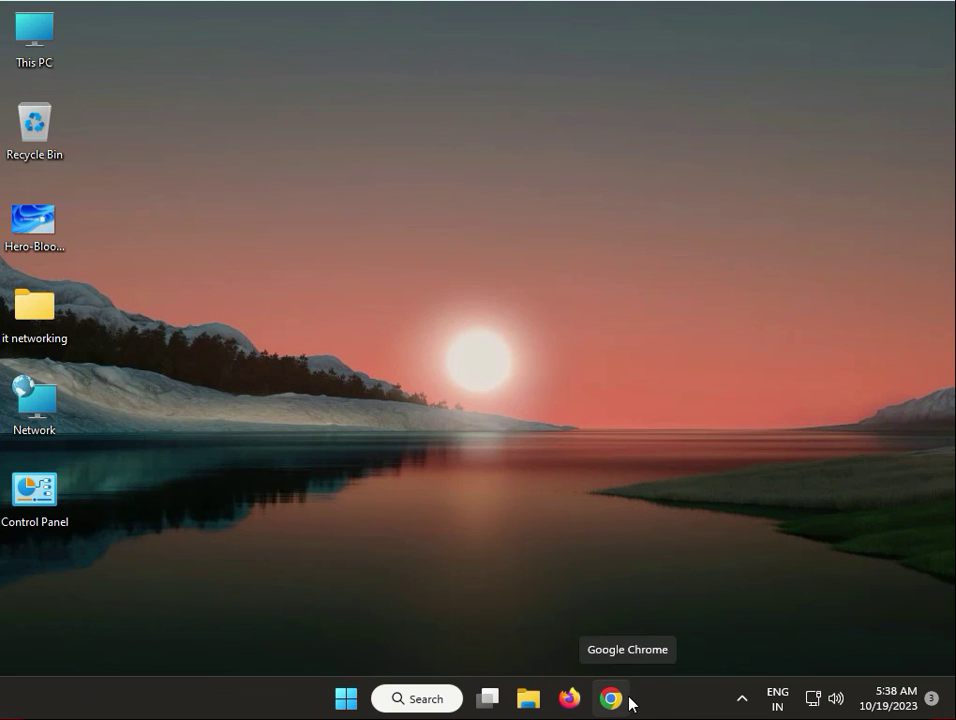
Launch Windows Security from the hidden notification area icons
{"action": "left_click", "coordinate": [342, 698]}
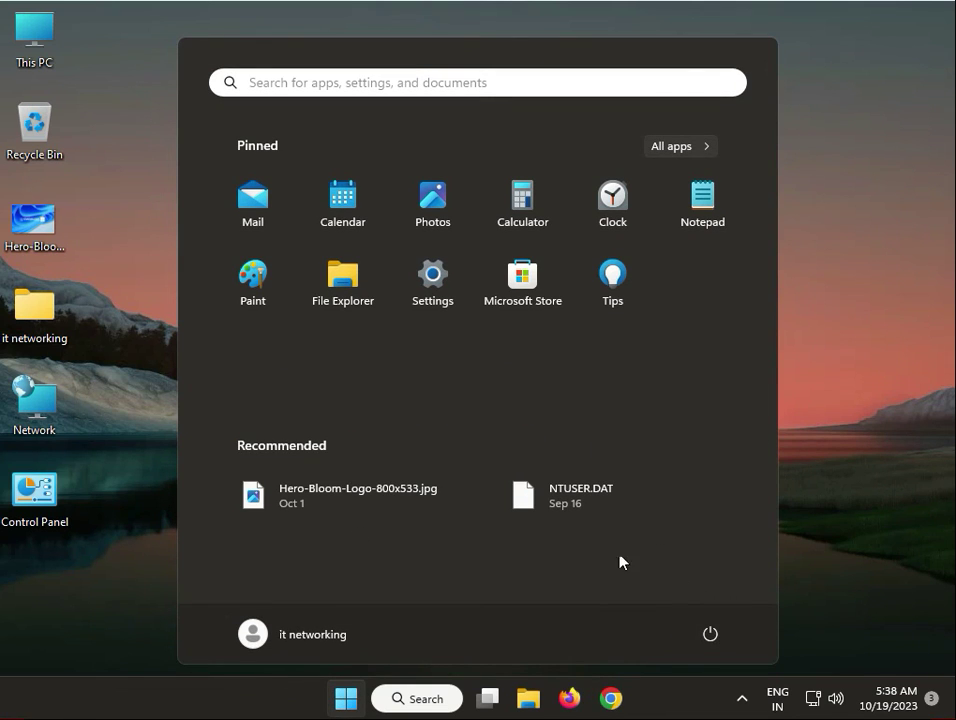
{"action": "left_click", "coordinate": [820, 525]}
{"action": "left_click", "coordinate": [742, 699]}
{"action": "left_click", "coordinate": [743, 645]}
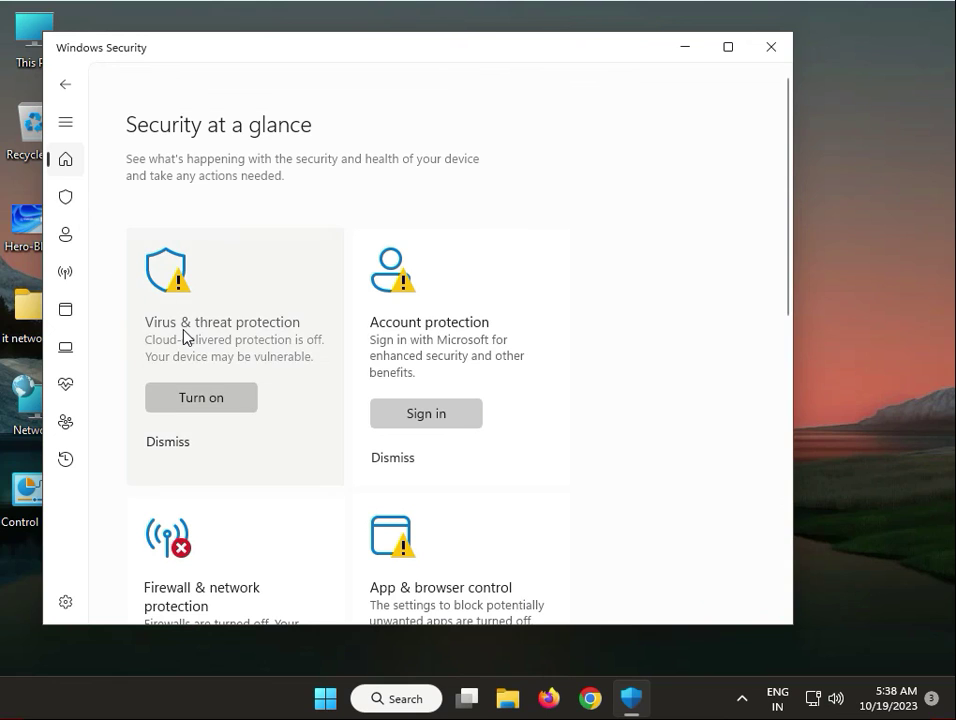
Under Virus & threat protection scan options, select Microsoft Defender Antivirus (offline scan)
{"action": "left_click", "coordinate": [183, 337]}
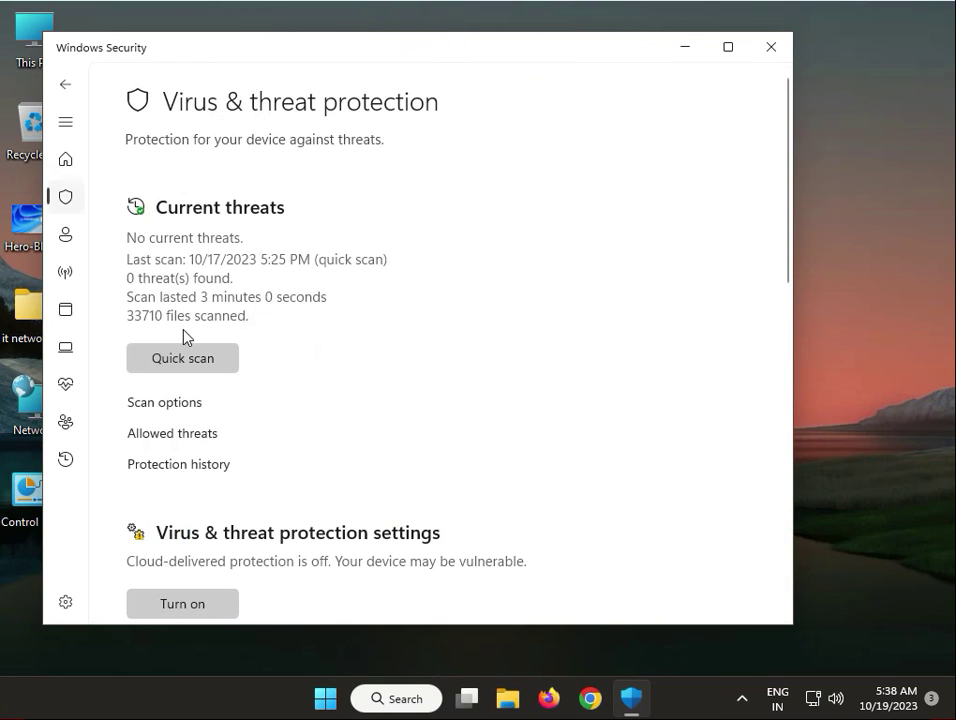
{"action": "left_click", "coordinate": [185, 404]}
{"action": "scroll", "coordinate": [190, 420], "scroll_direction": "down", "scroll_amount": 5}
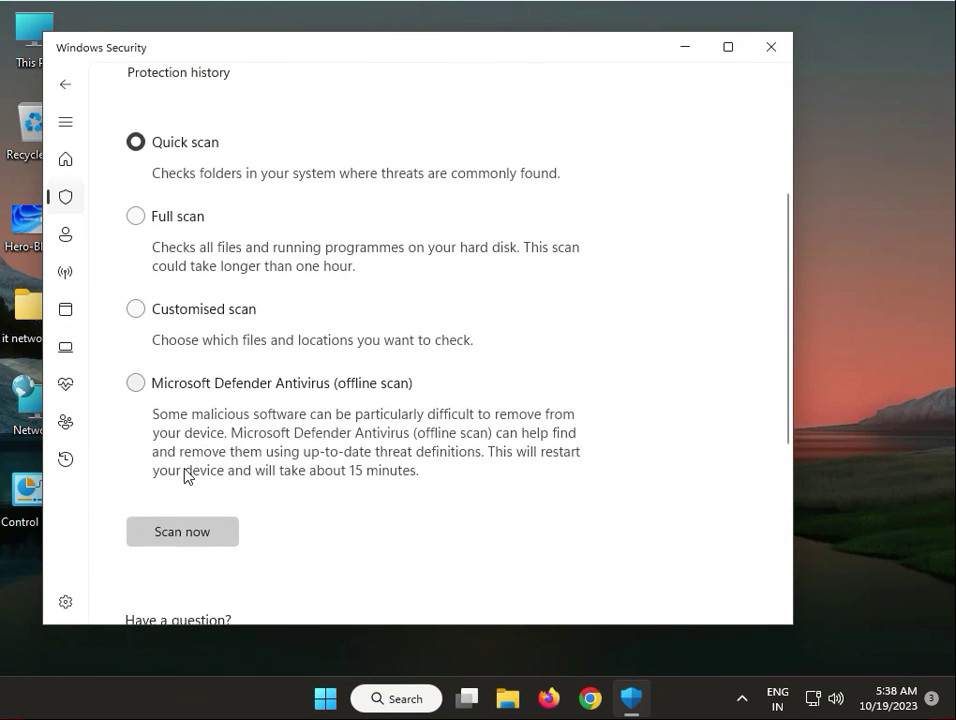
{"action": "left_click", "coordinate": [138, 386]}
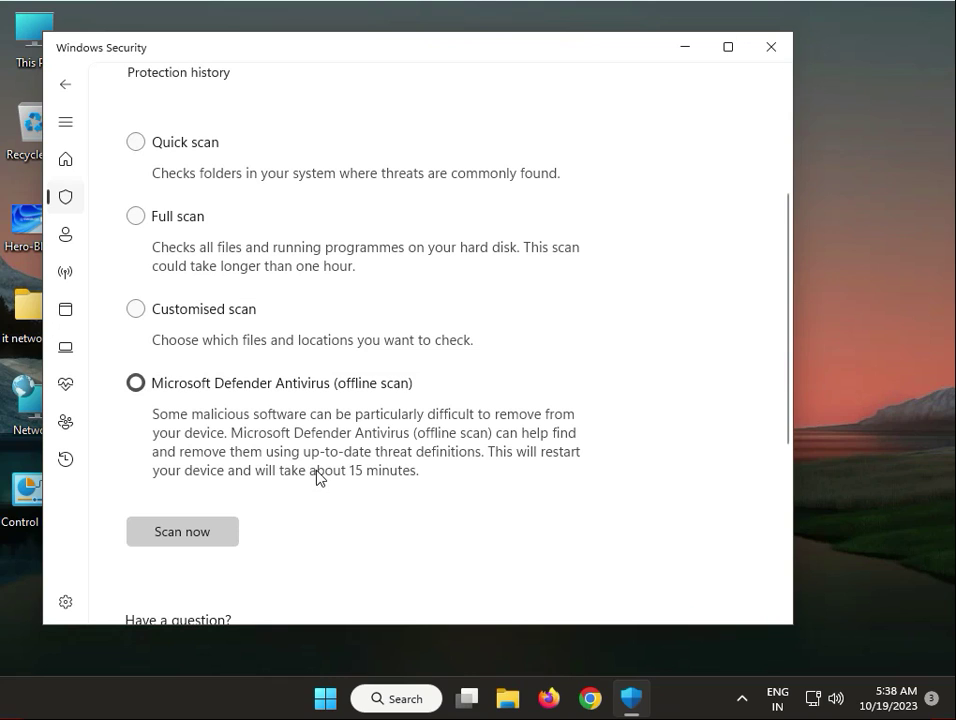